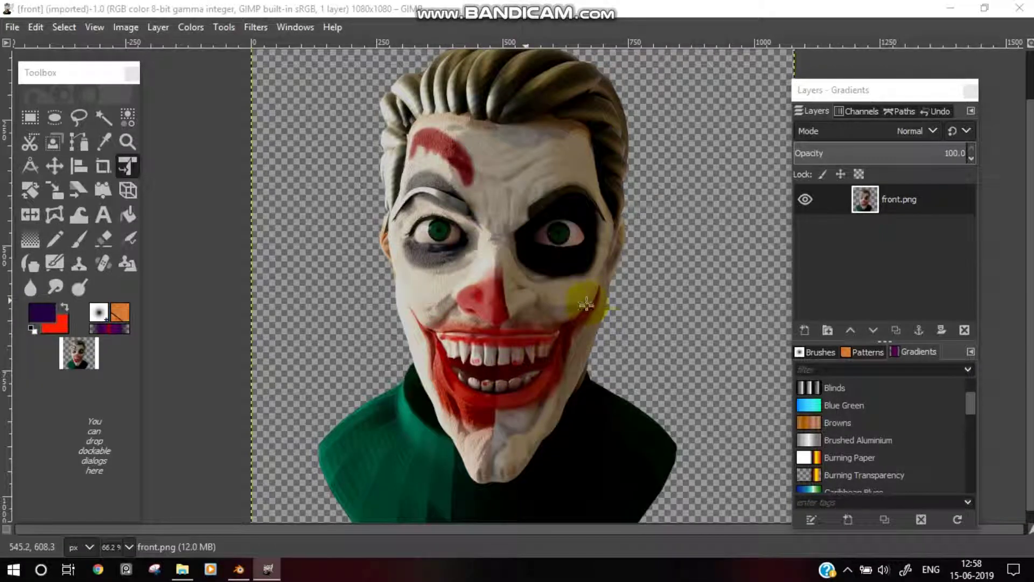
Fit the image to the window, zoom in on the Joker's face, and start a new layer.
key("shift+ctrl+j")
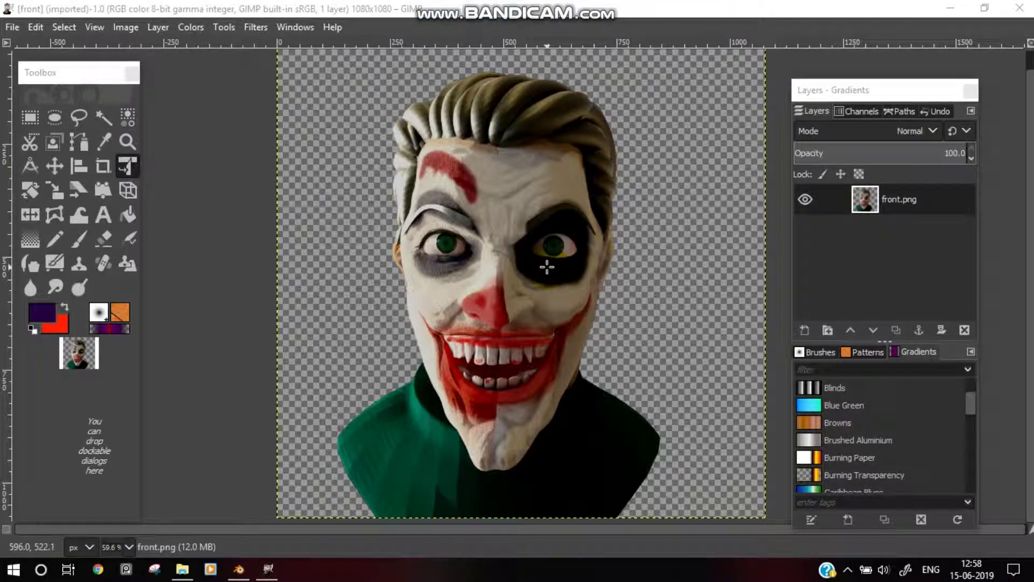
left_click_drag(527, 248, 514, 255)
scroll(514, 255, "down", 4)
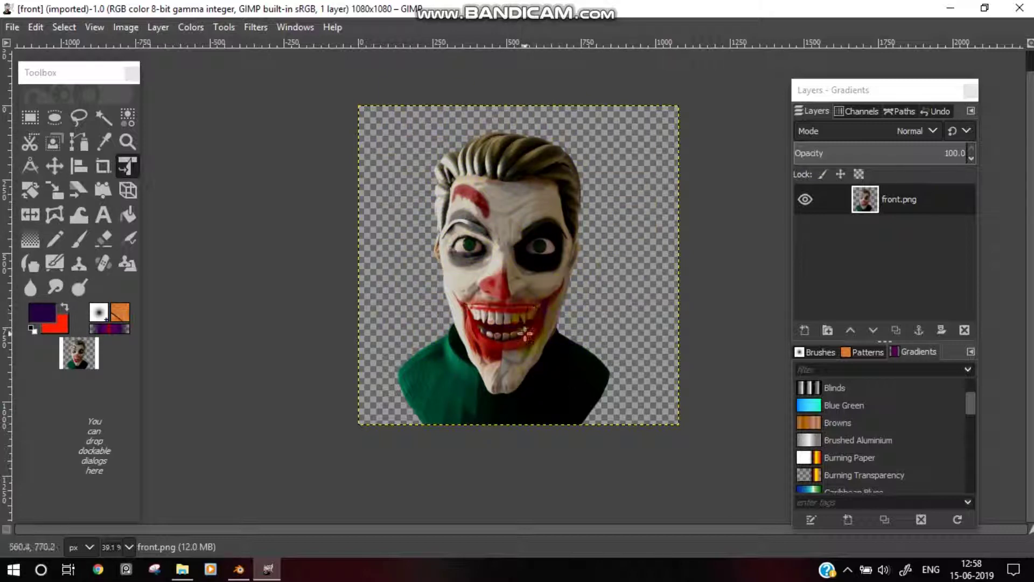
scroll(525, 334, "up", 4)
scroll(513, 291, "up", 4)
mouse_move(505, 283)
left_mouse_down()
mouse_move(719, 284)
mouse_move(810, 307)
mouse_move(254, 297)
mouse_move(153, 319)
mouse_move(417, 276)
mouse_move(433, 323)
mouse_move(531, 282)
left_mouse_up()
scroll(511, 247, "down", 3)
scroll(550, 282, "down", 1)
scroll(531, 334, "up", 2)
scroll(552, 320, "up", 1)
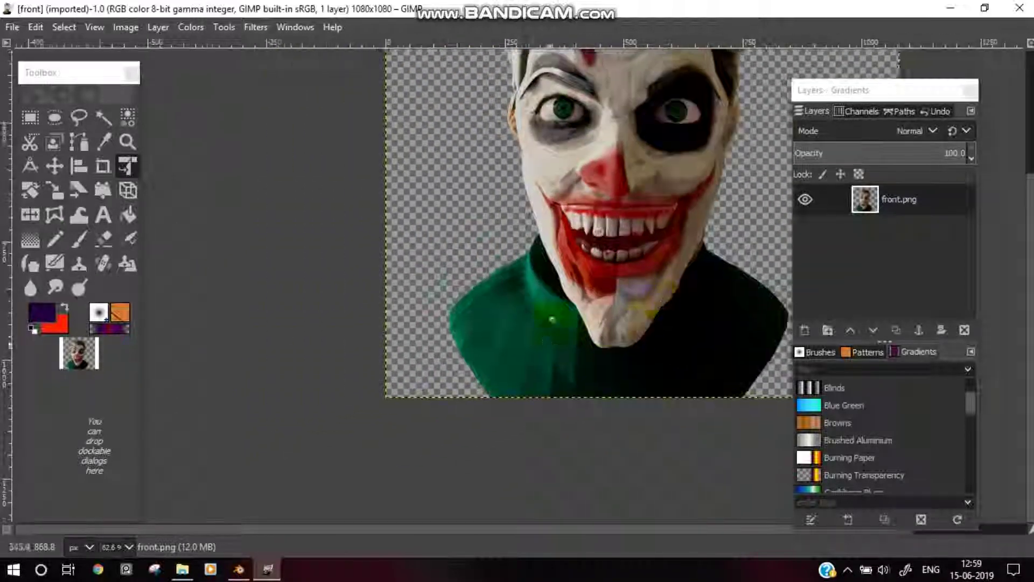
scroll(551, 320, "up", 2)
scroll(552, 319, "down", 2)
scroll(558, 261, "up", 2)
scroll(528, 287, "down", 1)
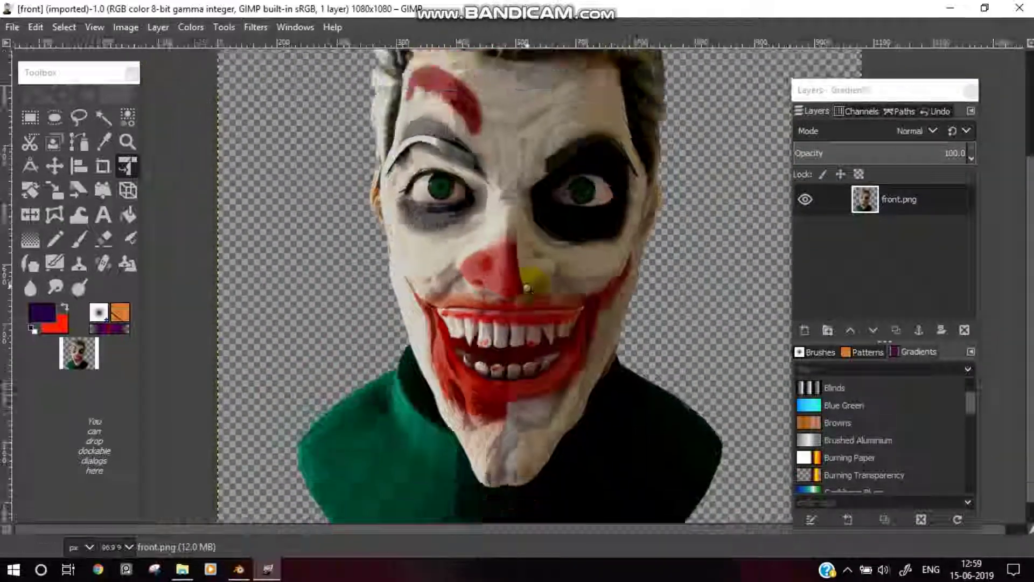
scroll(565, 279, "down", 3)
scroll(785, 323, "down", 1)
left_click(803, 329)
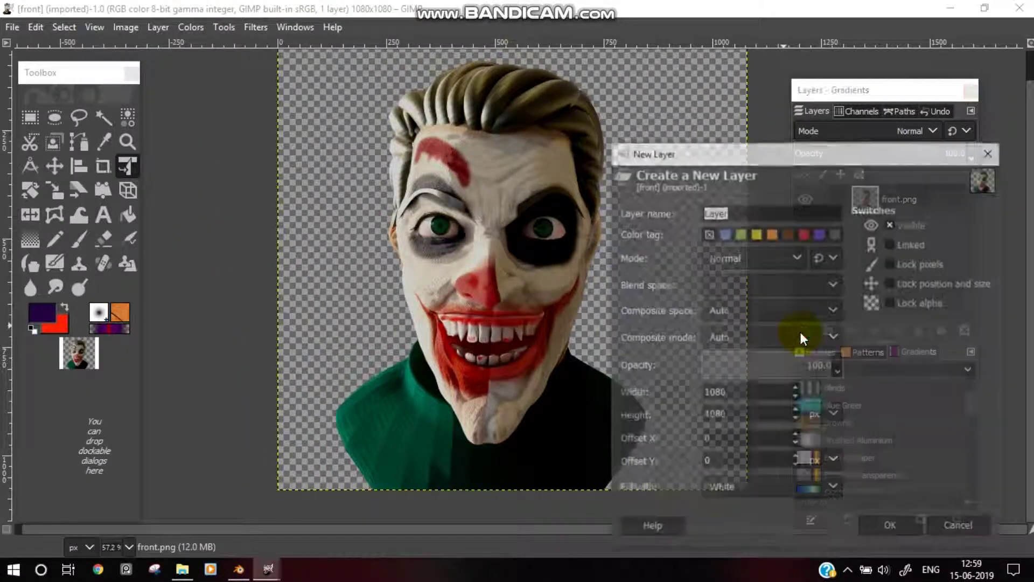
Create a white-filled full-size layer and lower it beneath the Joker bust.
left_click(745, 486)
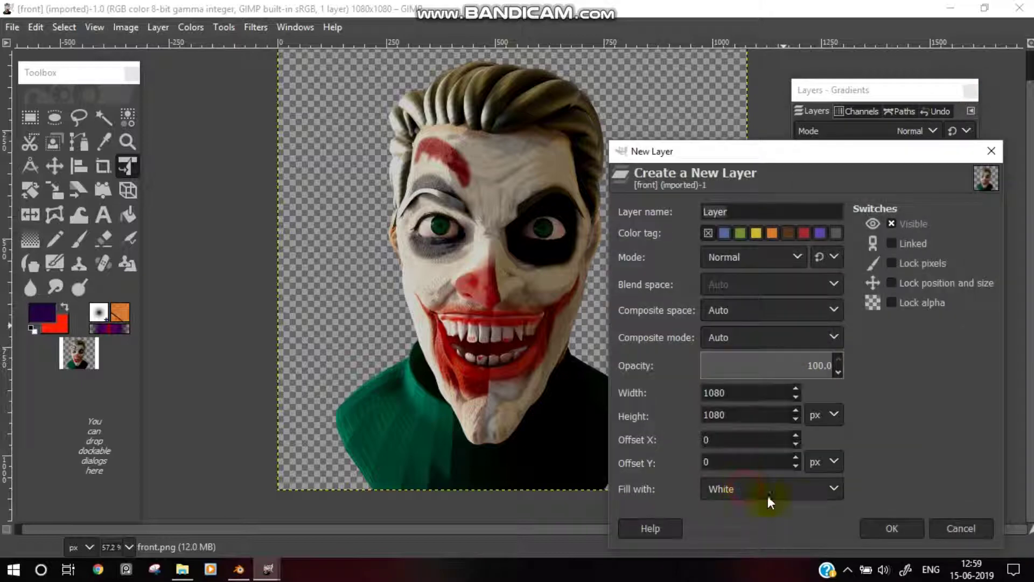
left_click(893, 528)
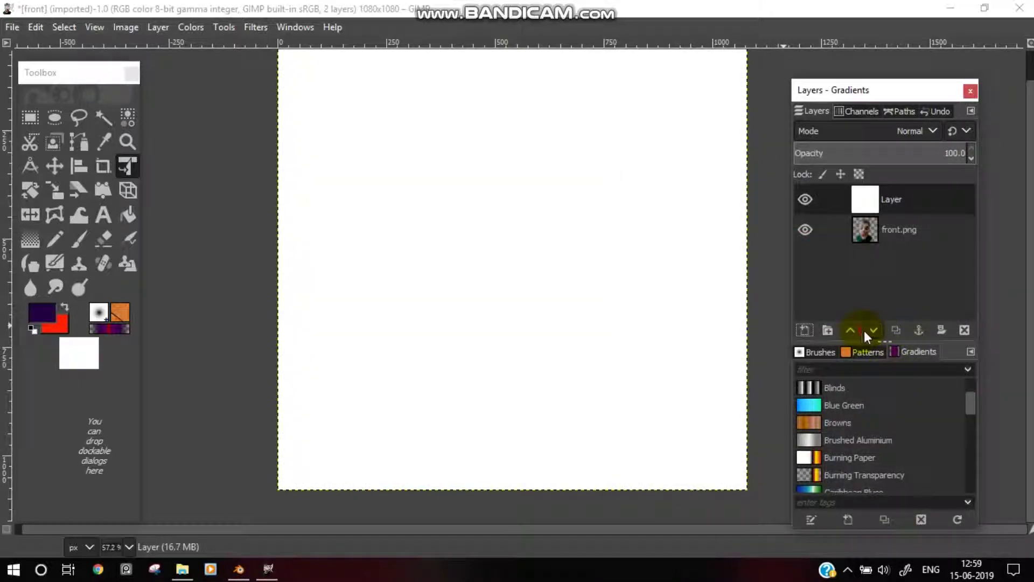
left_click(865, 330)
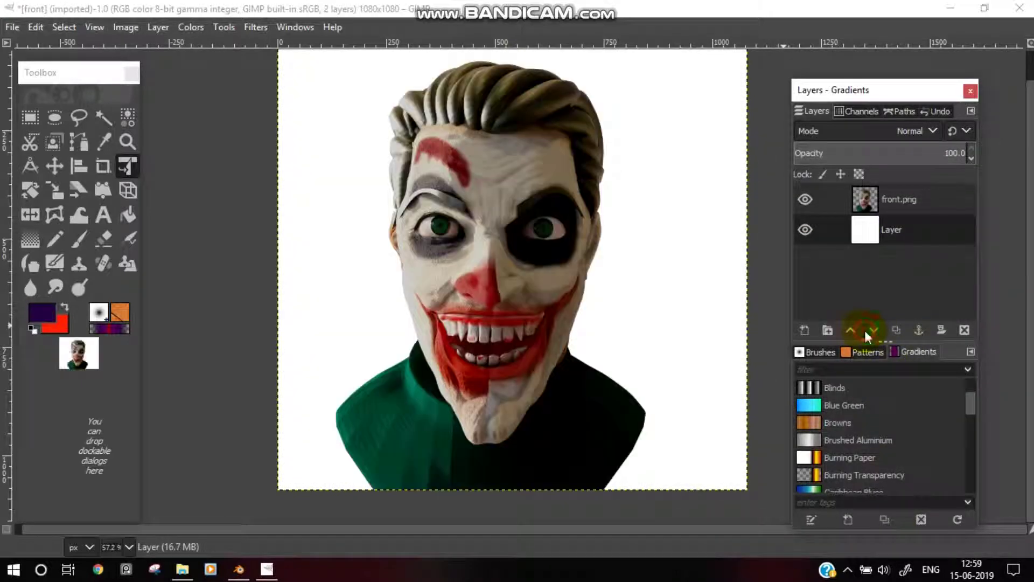
left_click(39, 308)
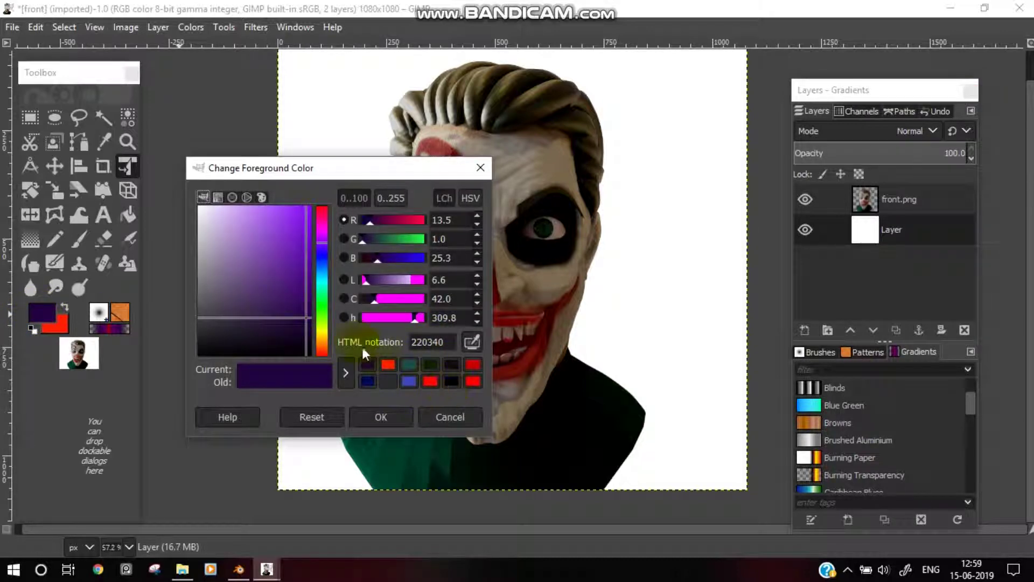
Set the foreground colour to a near-black dark grey with Lightness about 10.
left_click(451, 380)
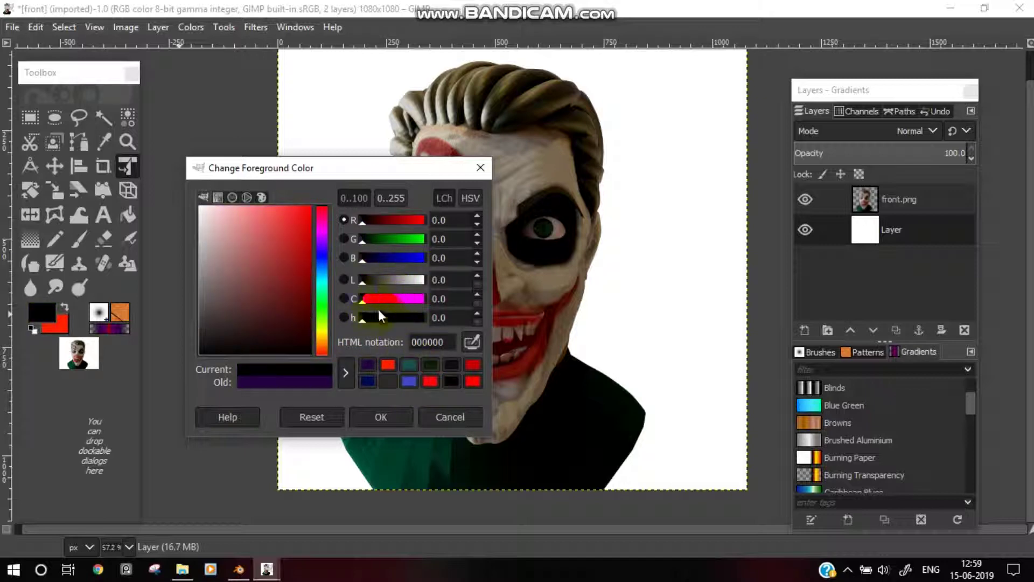
left_click_drag(369, 283, 368, 282)
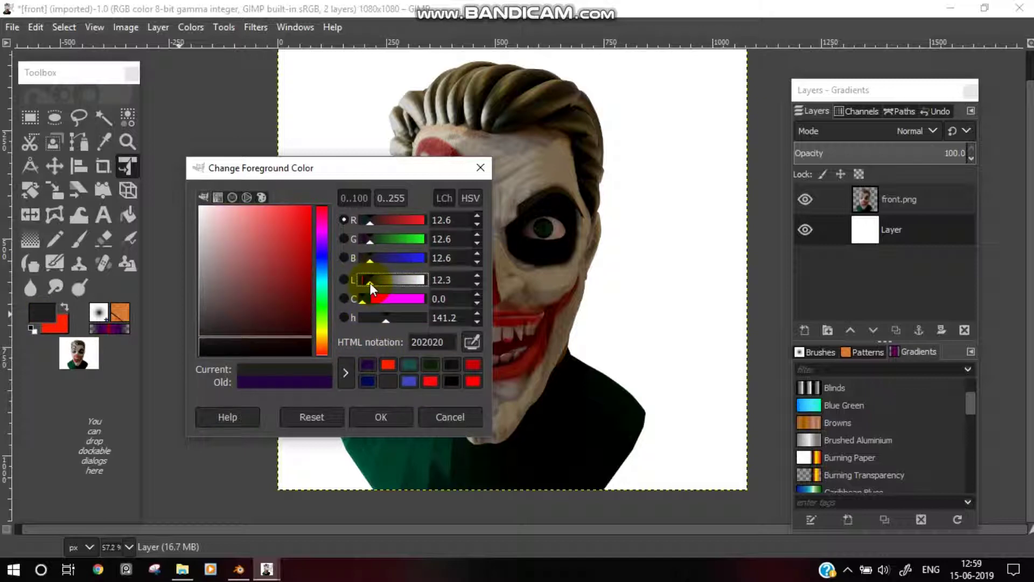
left_click(385, 414)
Swap the colours and choose a muted deep navy with adjusted Chroma.
left_click(53, 314)
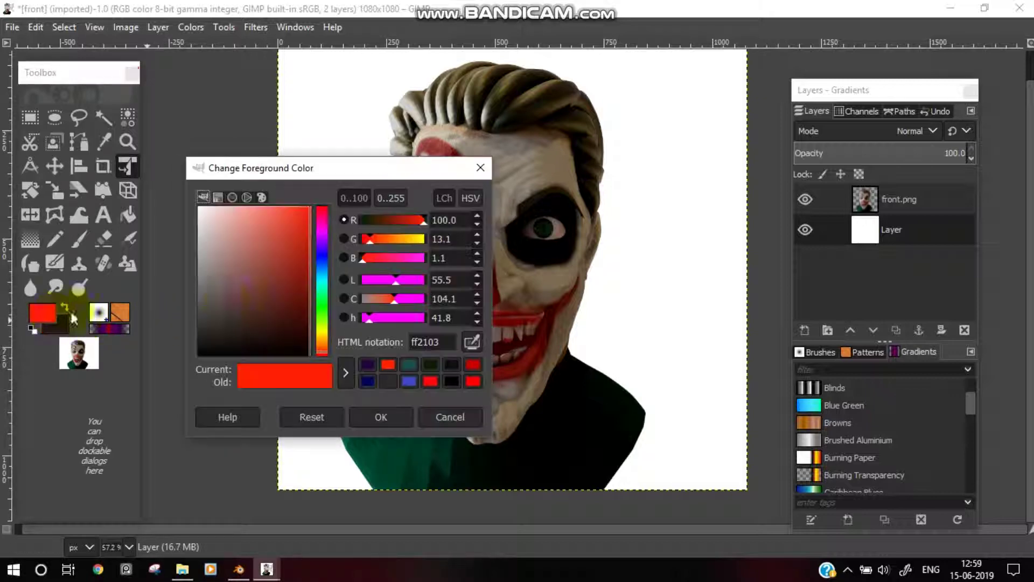
left_click(370, 381)
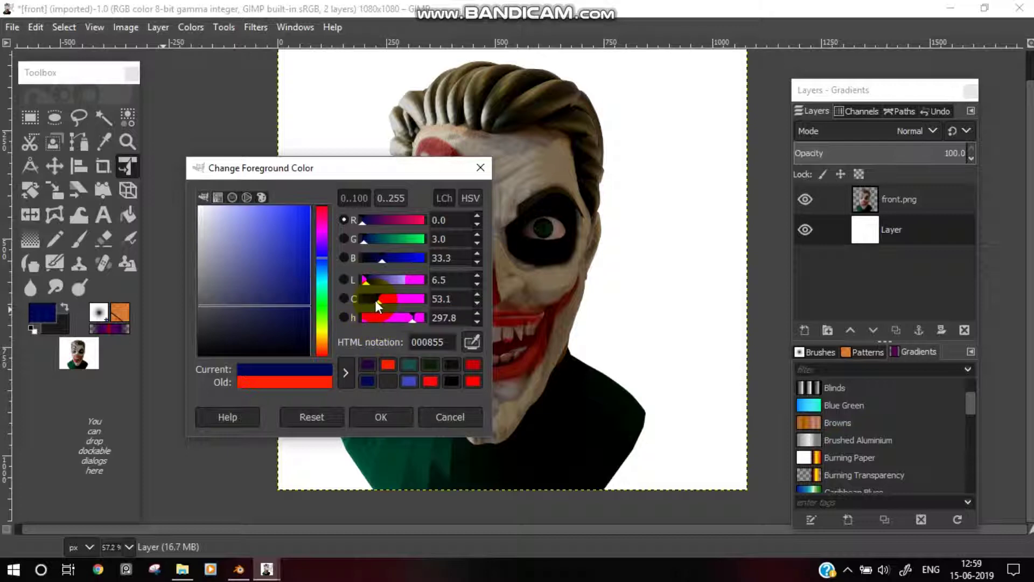
left_click_drag(375, 300, 369, 308)
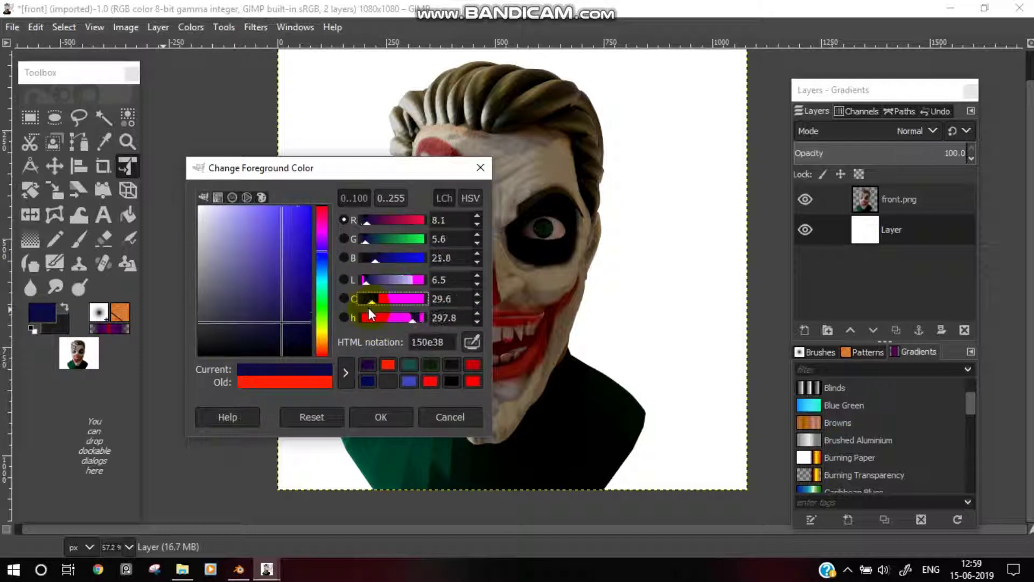
left_click_drag(368, 308, 374, 361)
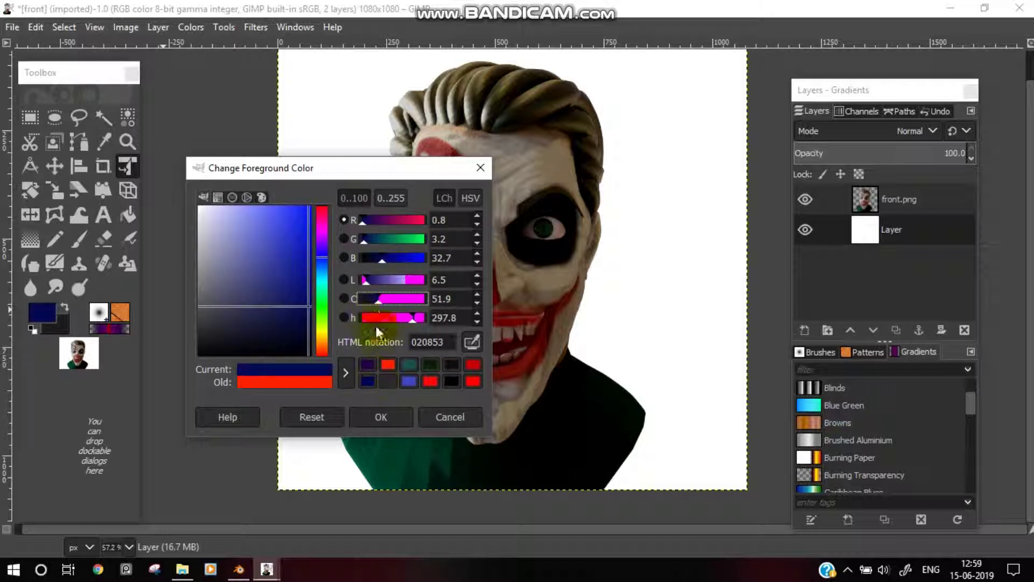
left_click_drag(373, 298, 375, 298)
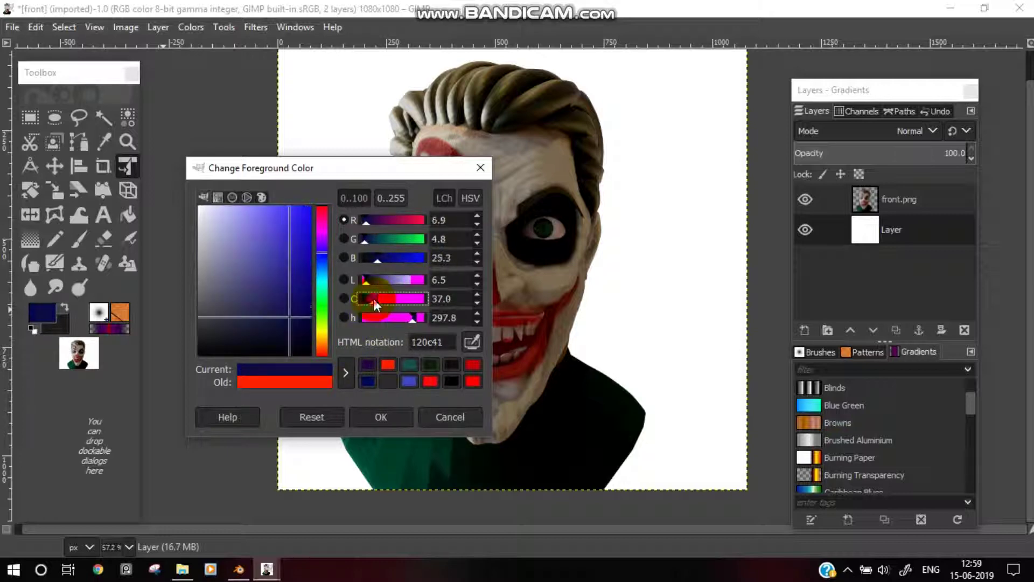
left_click(365, 407)
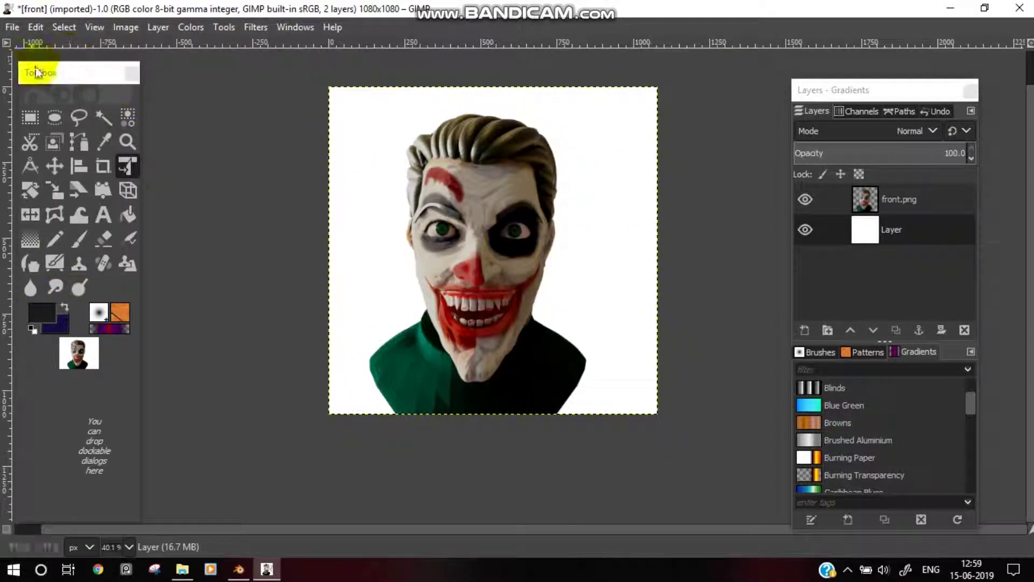
Bucket-fill the white background layer with the dark grey.
left_click(128, 214)
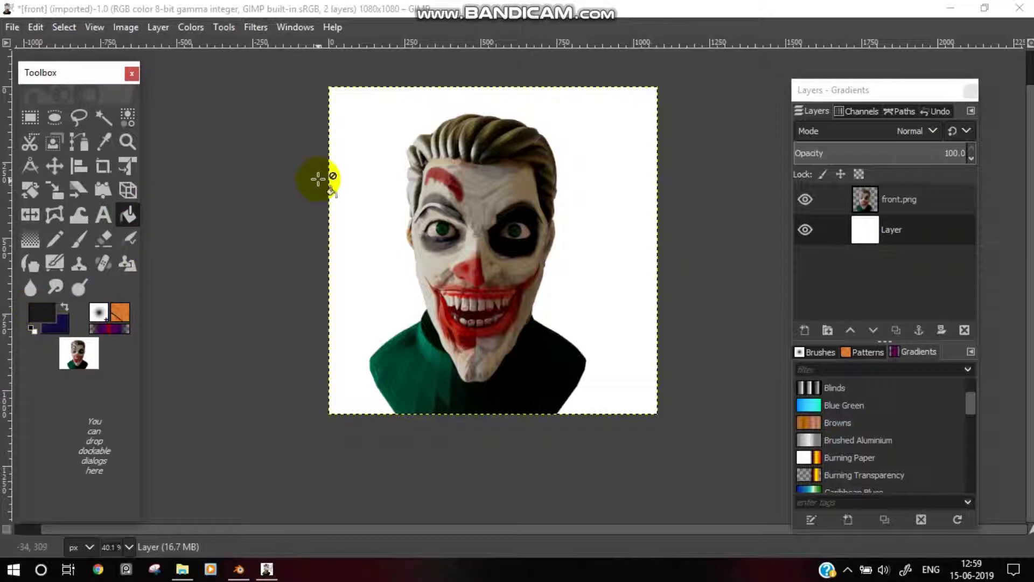
left_click(369, 166)
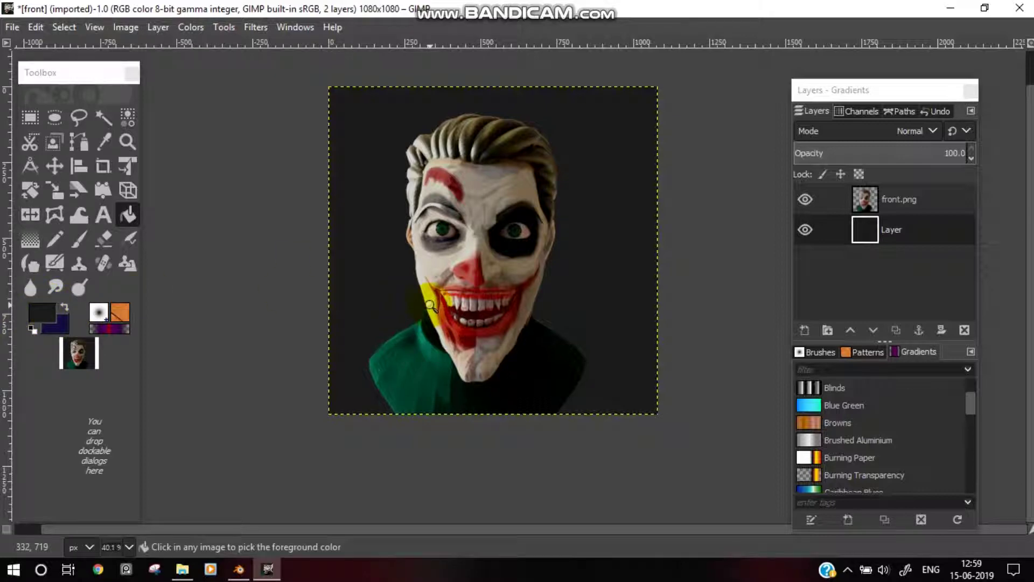
scroll(416, 288, "up", 2)
scroll(415, 283, "up", 1)
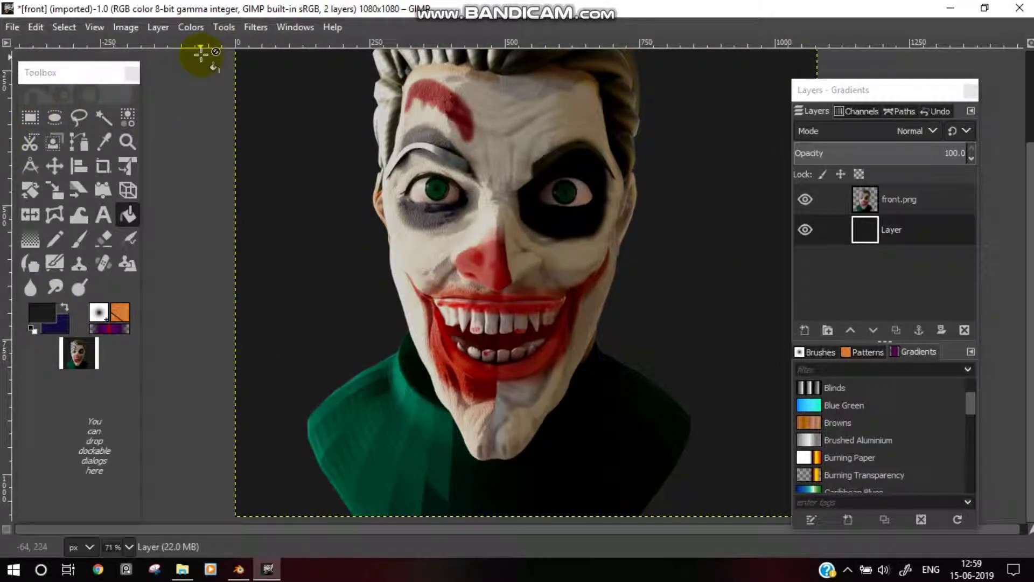
Add a horizontal guide at 50% using New Guide (by Percent).
left_click(118, 30)
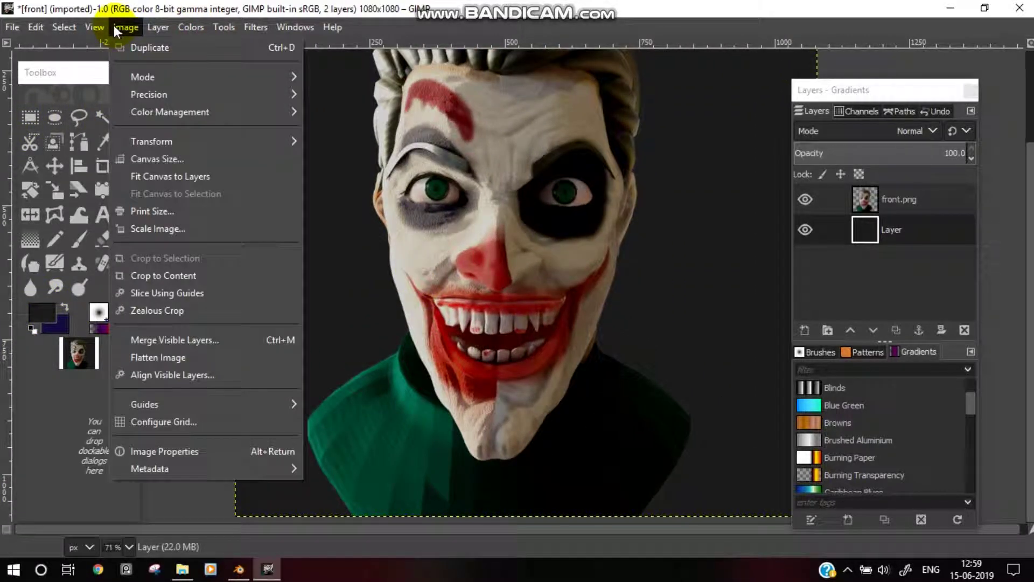
left_click(328, 404)
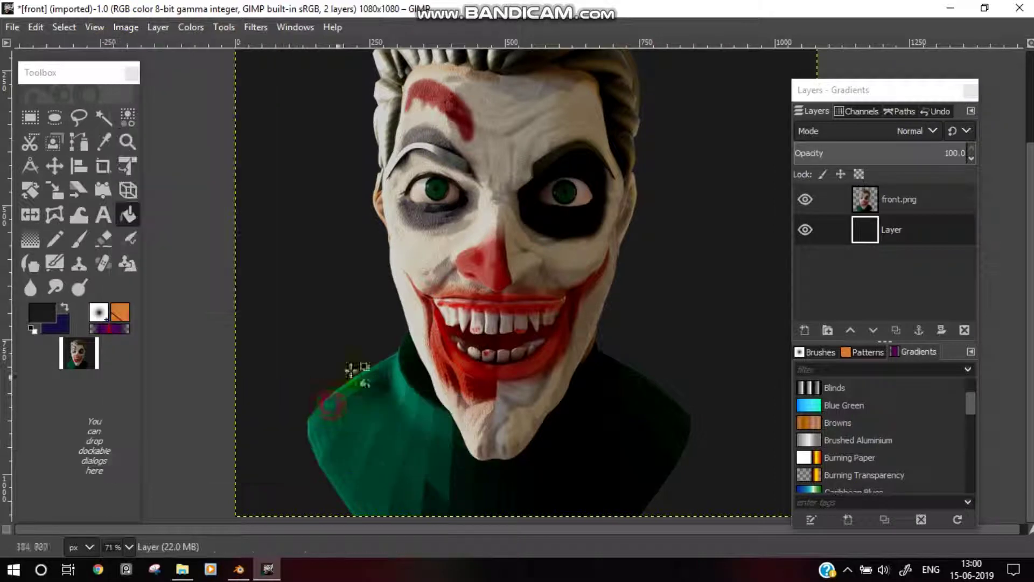
left_click(559, 257)
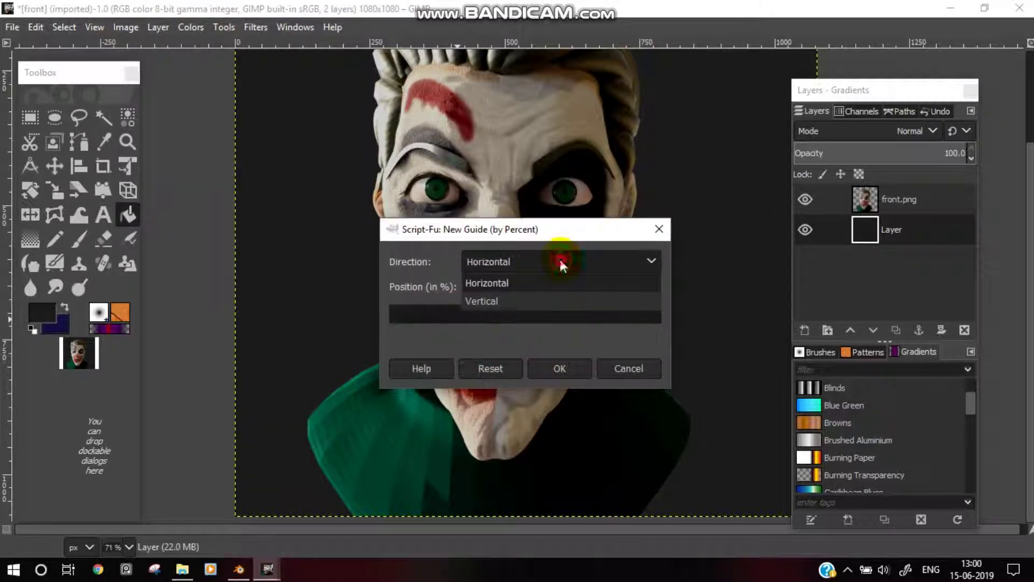
left_click(572, 364)
Add a vertical guide at 50% through the image centre.
left_click(130, 26)
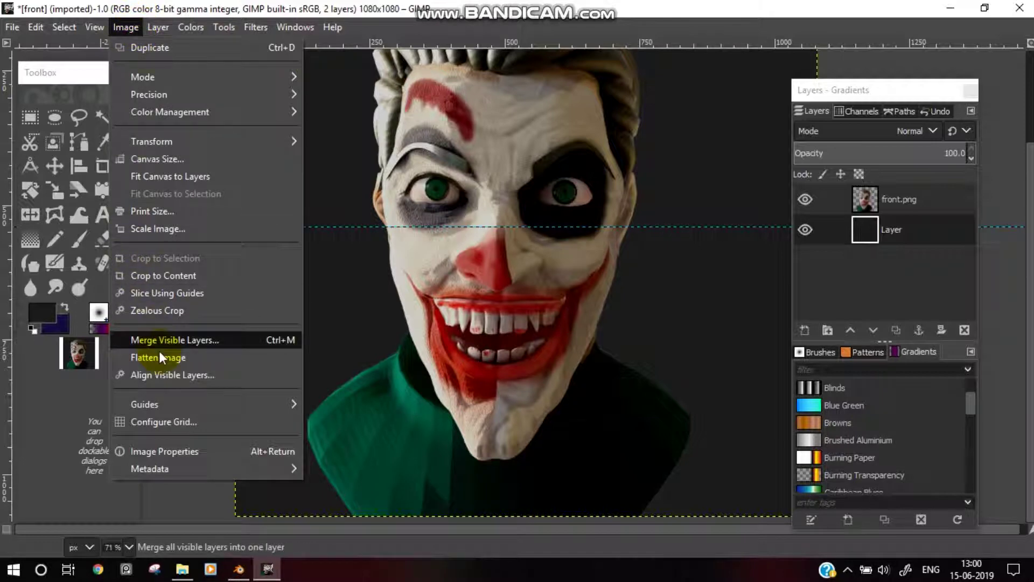
mouse_move(206, 403)
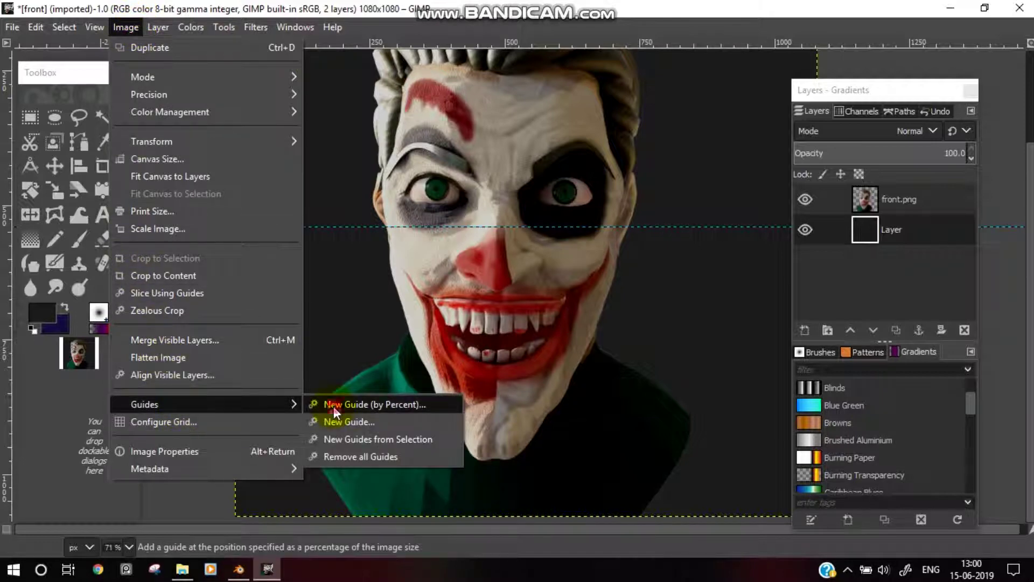
left_click(334, 407)
left_click(477, 266)
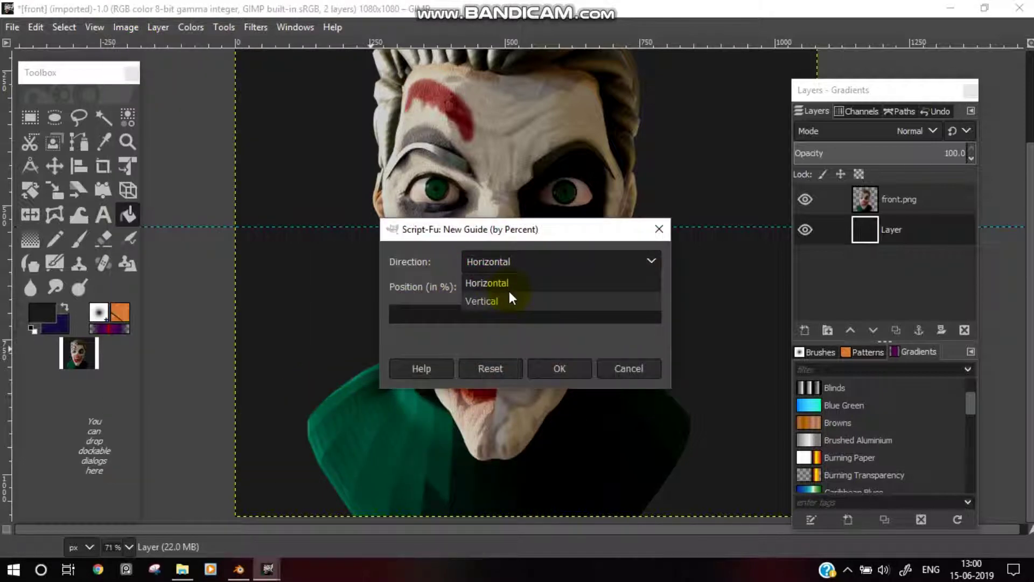
left_click(510, 291)
left_click(532, 264)
left_click(518, 288)
left_click(517, 269)
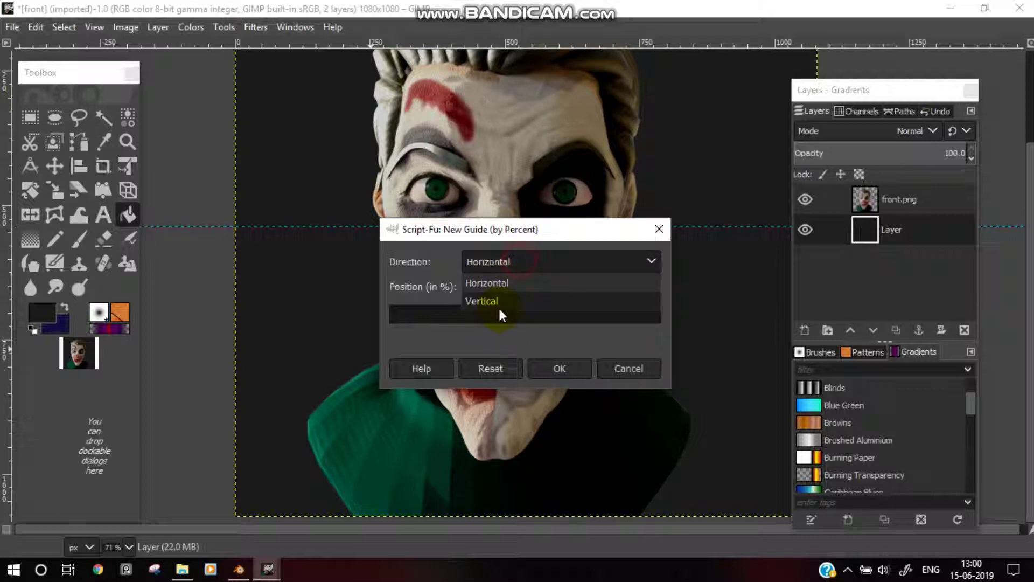
left_click(498, 301)
left_click(561, 368)
scroll(526, 282, "down", 2)
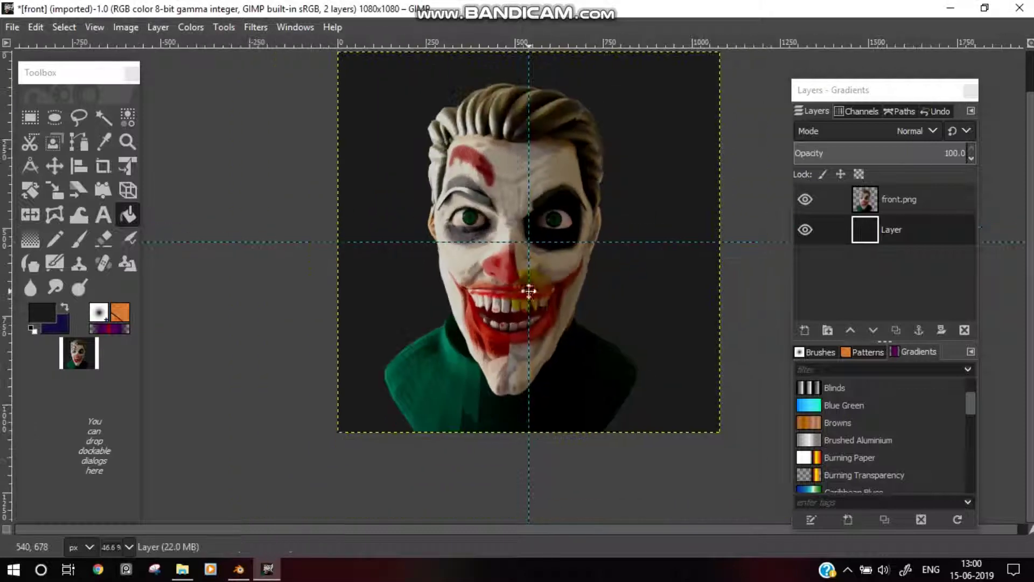
scroll(494, 323, "down", 2)
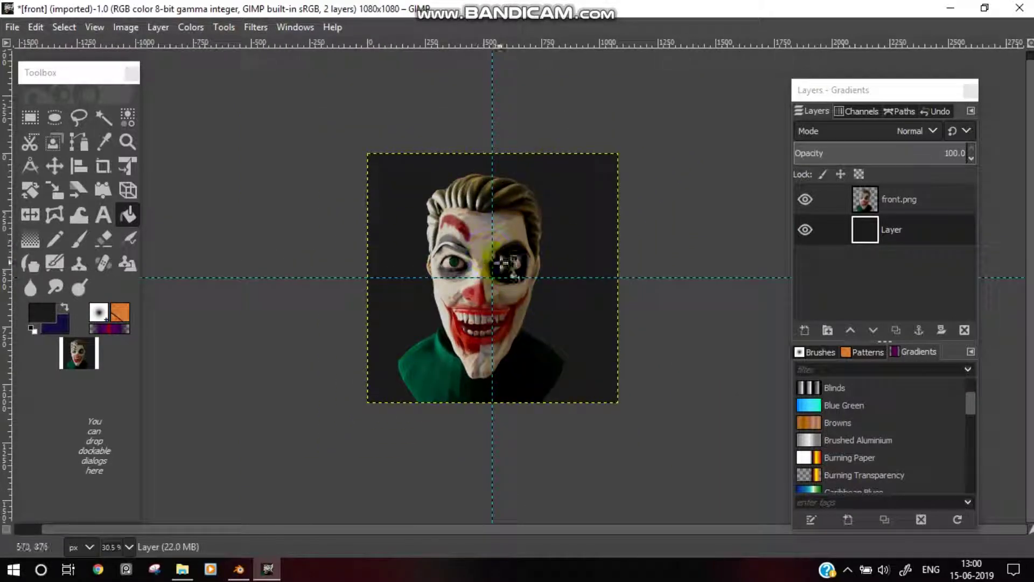
Draw a circular ellipse selection centred on the bust.
left_click(54, 117)
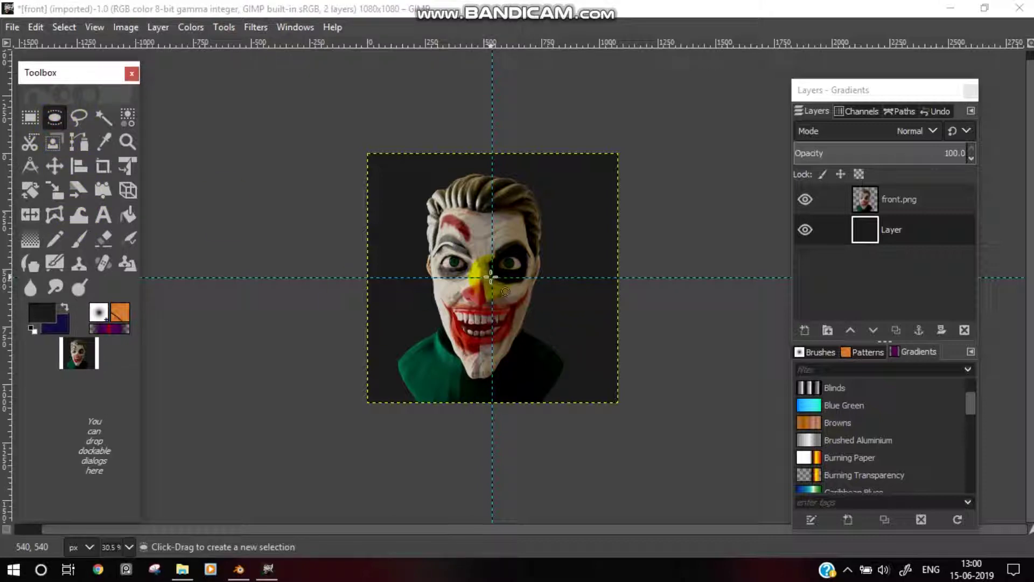
left_click_drag(491, 278, 606, 402)
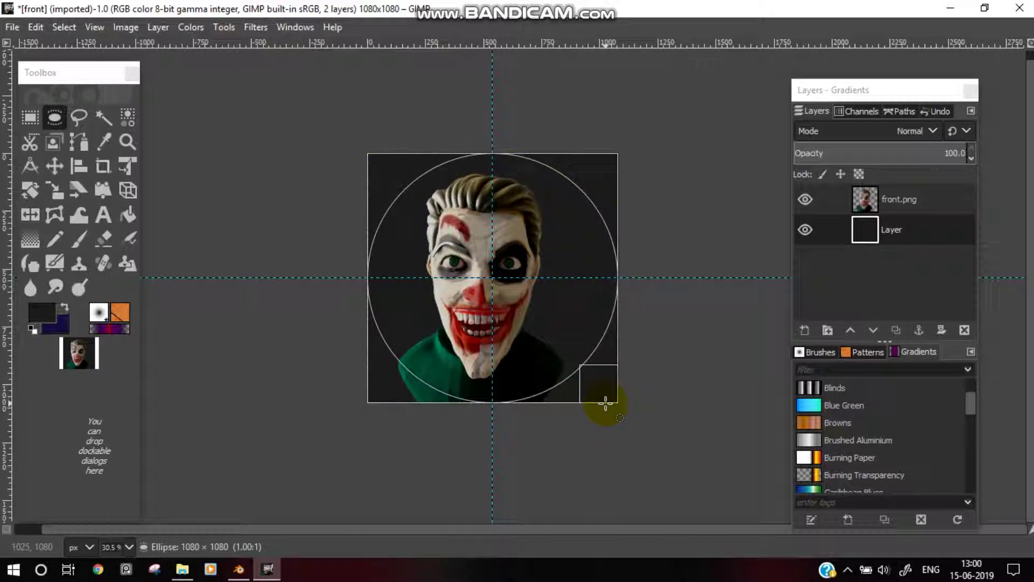
left_click_drag(605, 403, 603, 404)
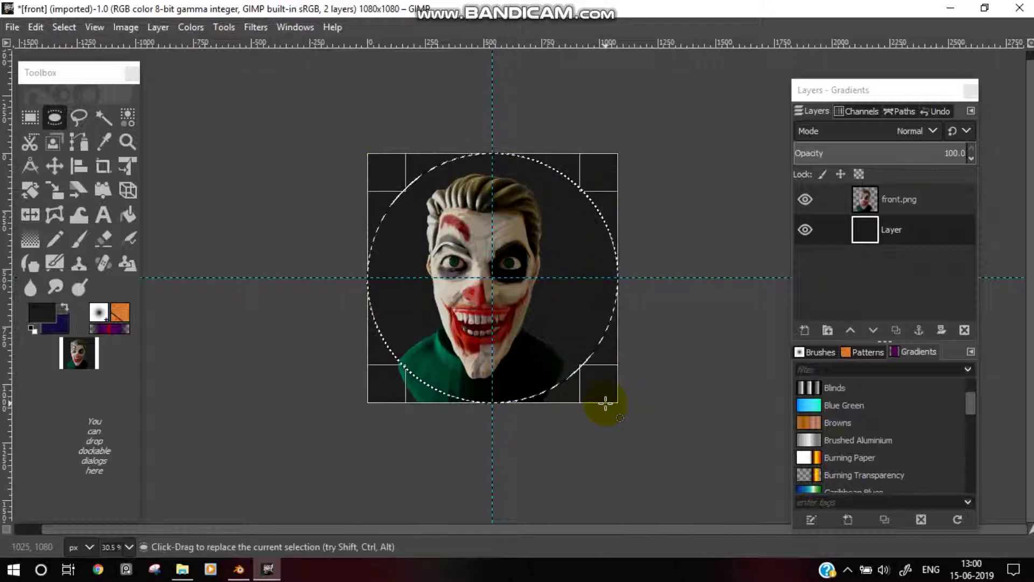
Fill the circle with the navy background colour and clear the selection.
left_click(41, 27)
left_click(96, 308)
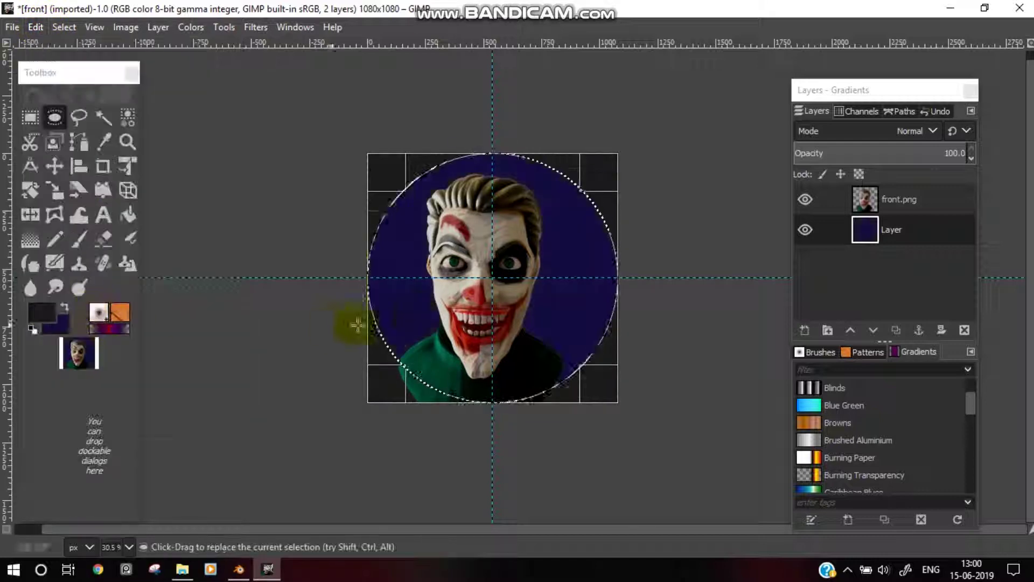
scroll(357, 324, "up", 2)
scroll(357, 324, "up", 1)
left_click(69, 27)
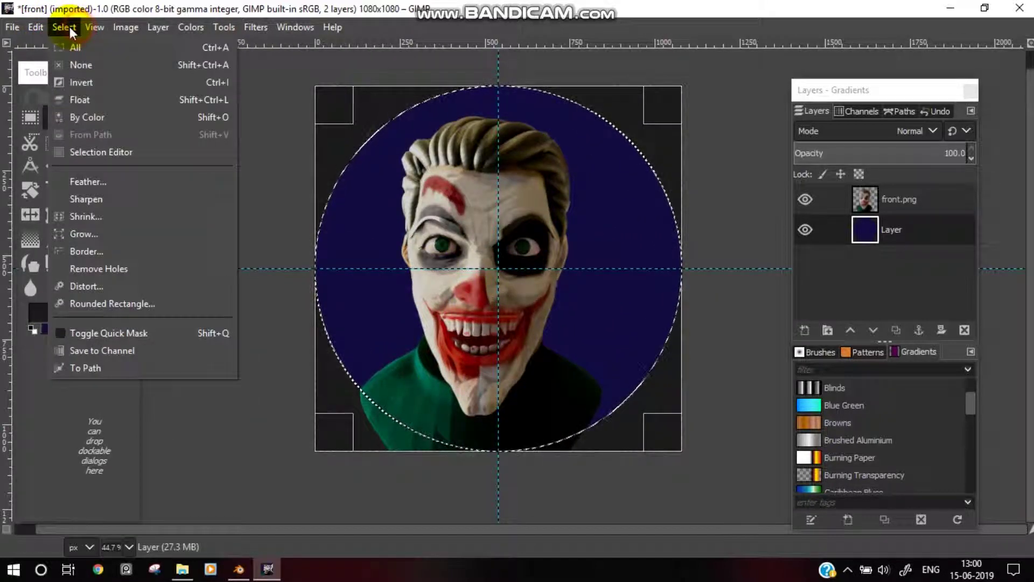
left_click(85, 68)
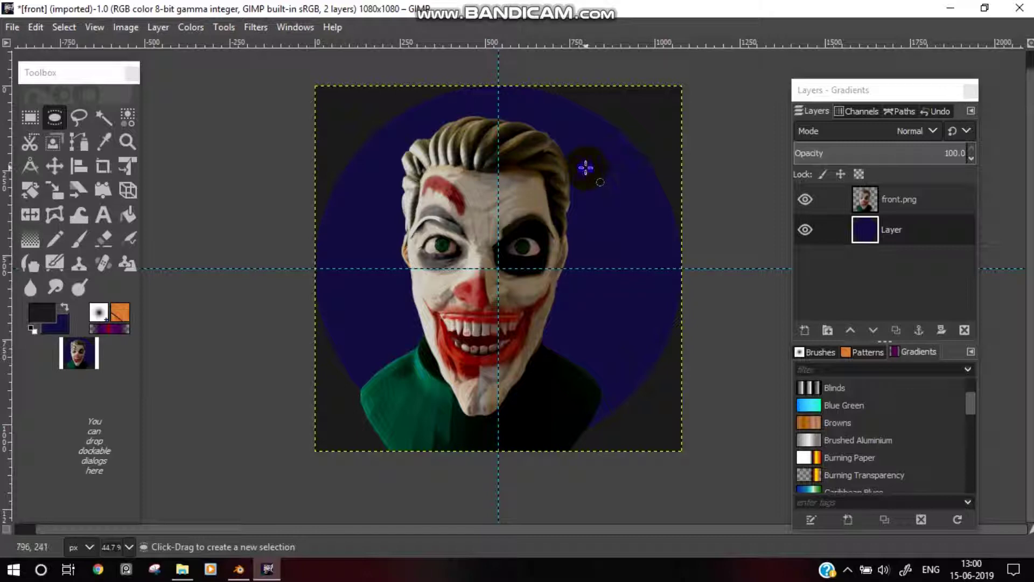
right_click(586, 168)
mouse_move(621, 332)
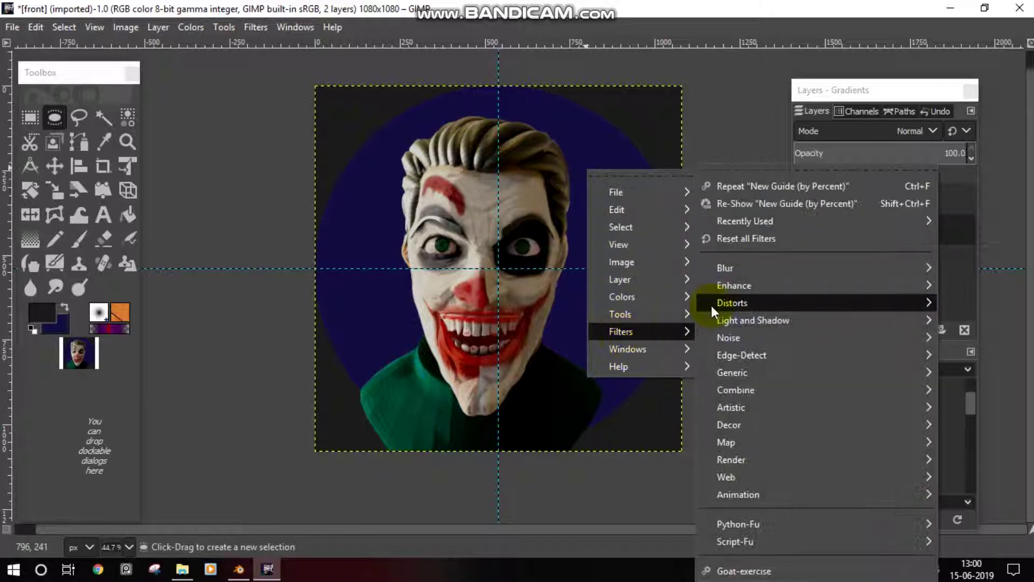
Apply a Gaussian Blur of size about 101 to the navy circle.
mouse_move(726, 268)
left_click(598, 281)
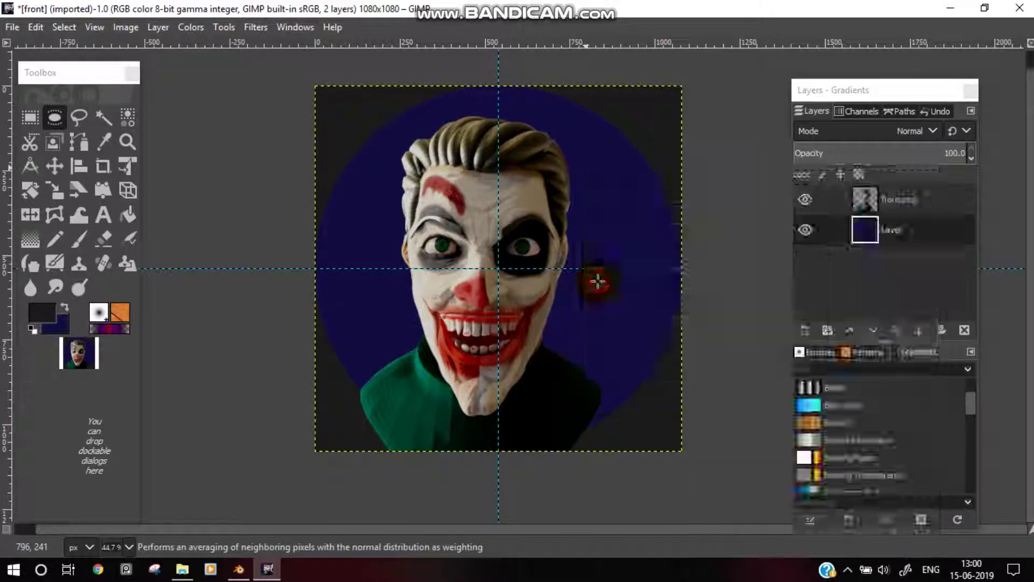
mouse_move(602, 186)
left_mouse_down()
mouse_move(707, 188)
mouse_move(728, 198)
mouse_move(811, 187)
left_mouse_up()
scroll(392, 158, "up", 5)
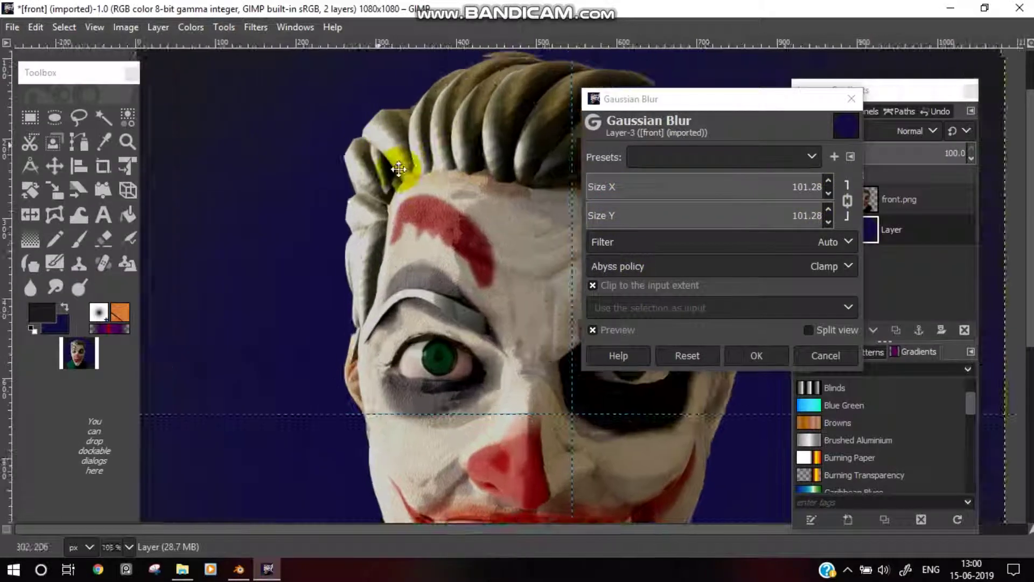
scroll(398, 168, "up", 2)
scroll(351, 207, "up", 2)
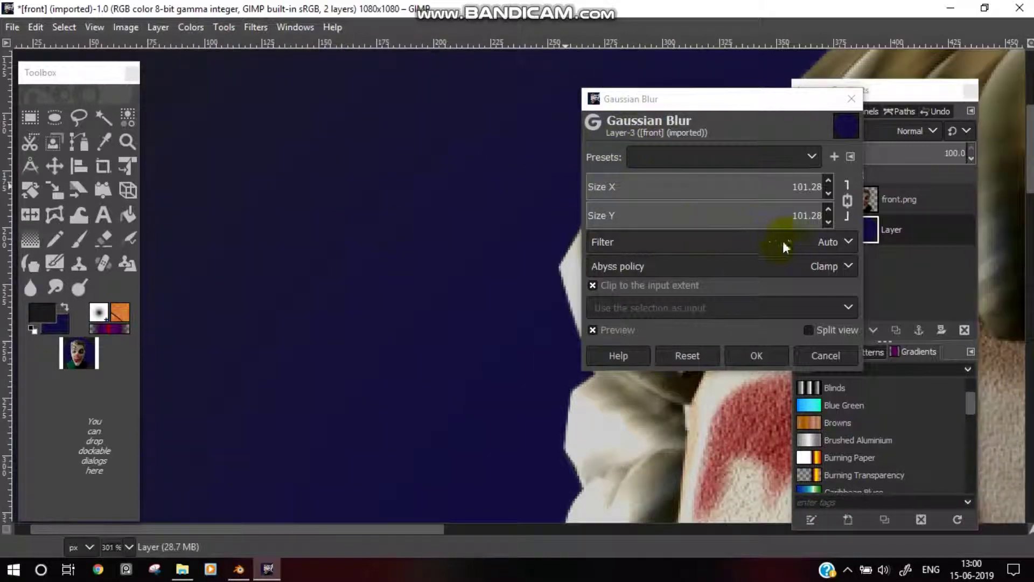
left_click(770, 356)
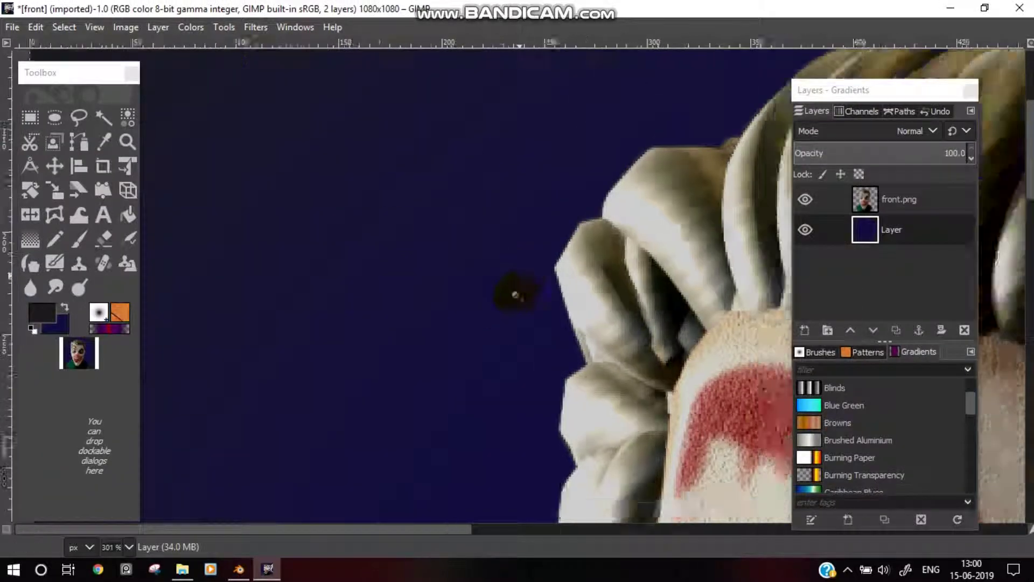
scroll(525, 393, "down", 4)
scroll(525, 393, "down", 3)
scroll(491, 284, "up", 1)
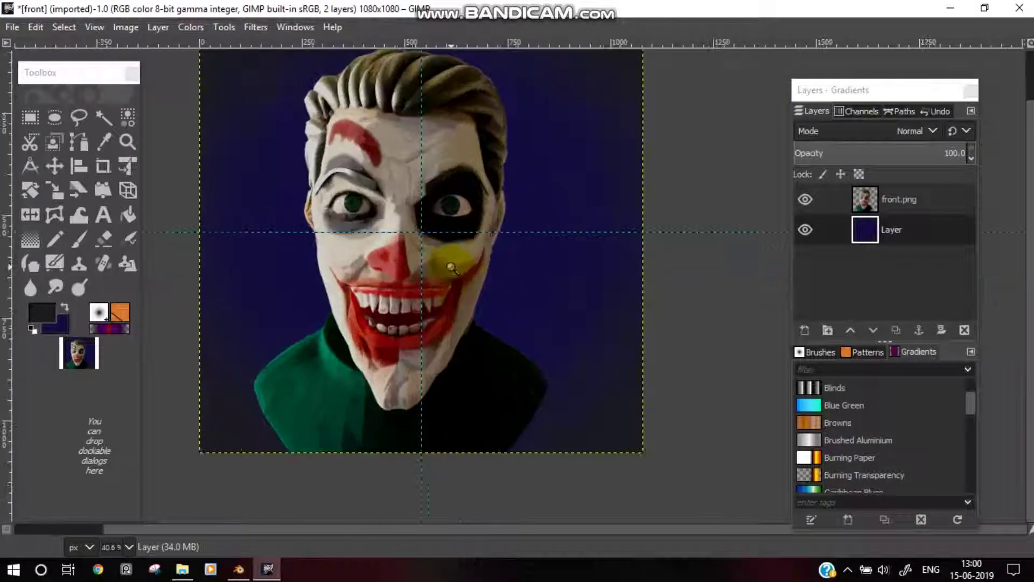
scroll(491, 285, "up", 2)
scroll(492, 284, "down", 2)
scroll(525, 357, "up", 3)
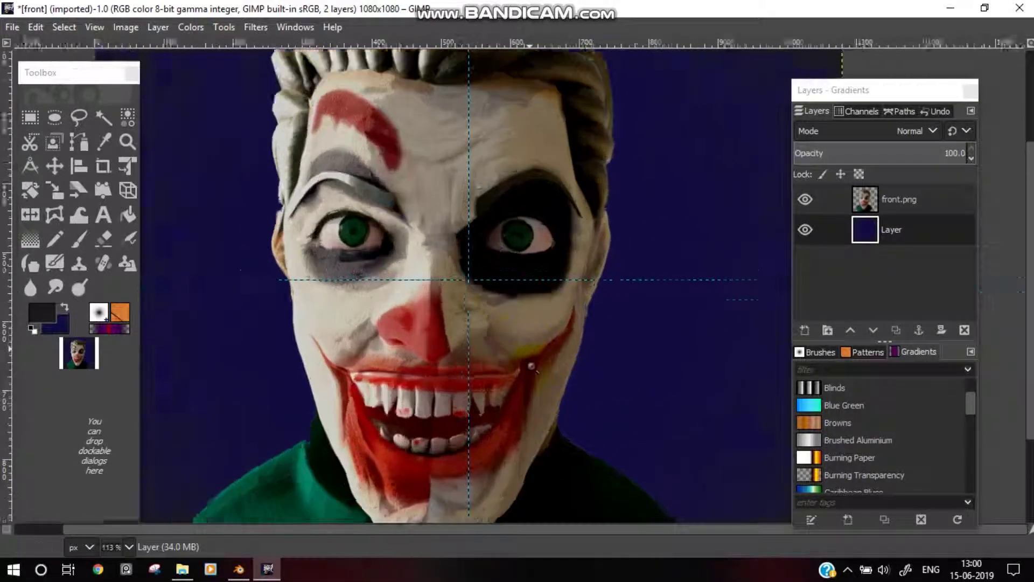
scroll(549, 281, "down", 2)
scroll(549, 282, "down", 1)
scroll(554, 312, "down", 1)
scroll(554, 313, "down", 2)
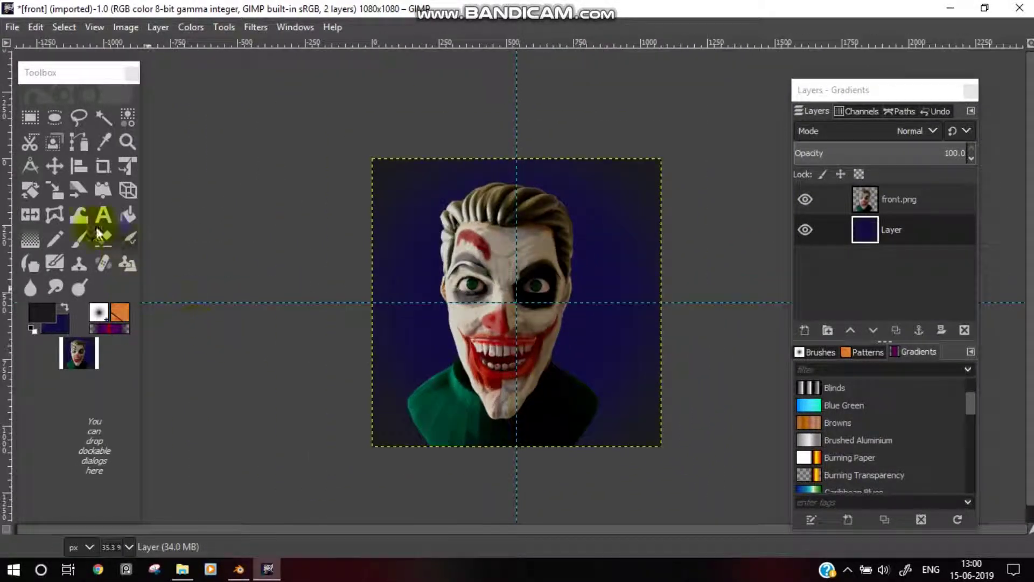
Draw a large circular ellipse selection around the bust.
left_click(55, 121)
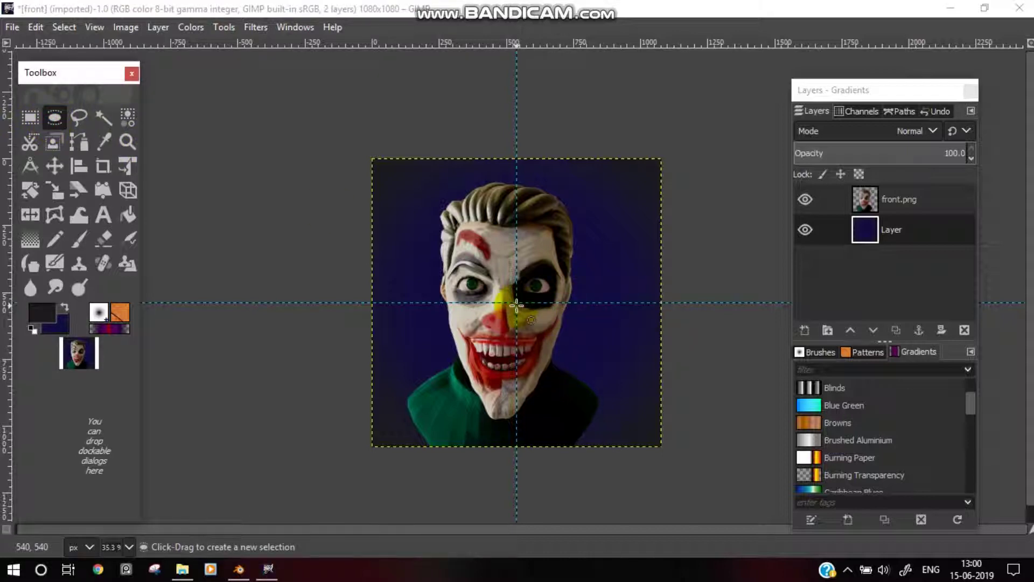
left_click_drag(517, 306, 640, 415)
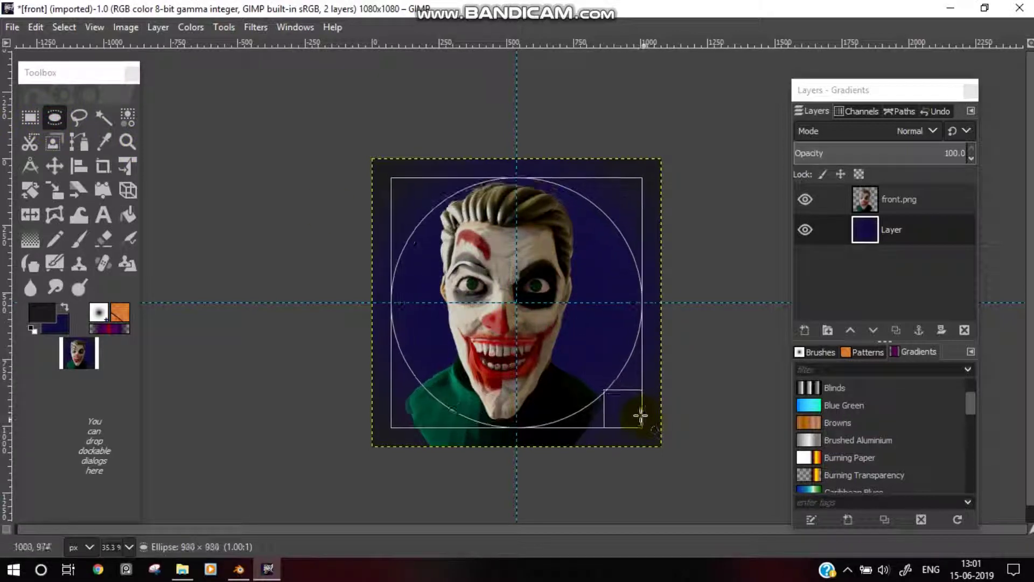
left_click_drag(640, 415, 635, 410)
Set the foreground colour to a bright, slightly bluish green.
left_click(44, 312)
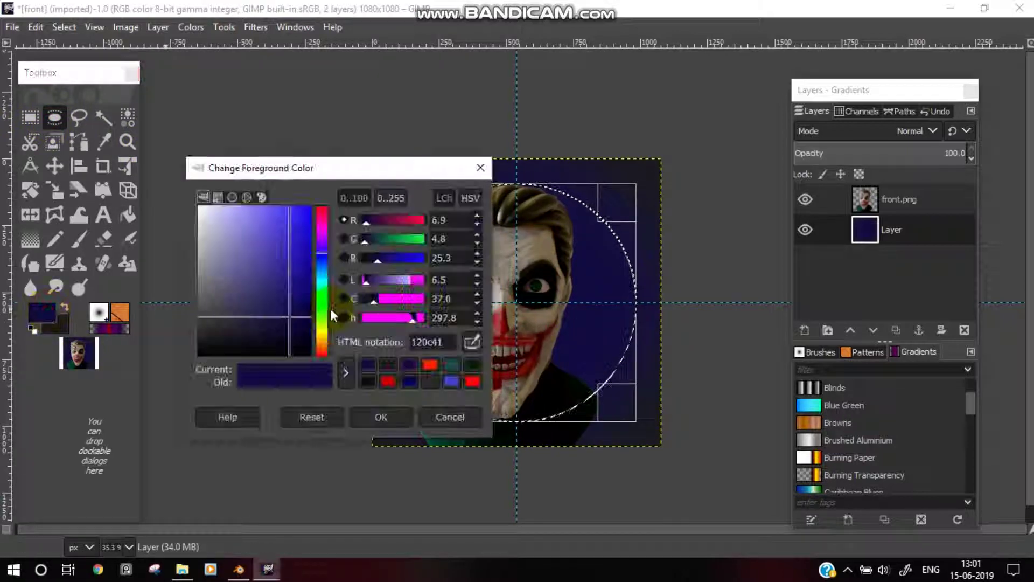
left_click(403, 239)
left_click_drag(301, 340, 306, 321)
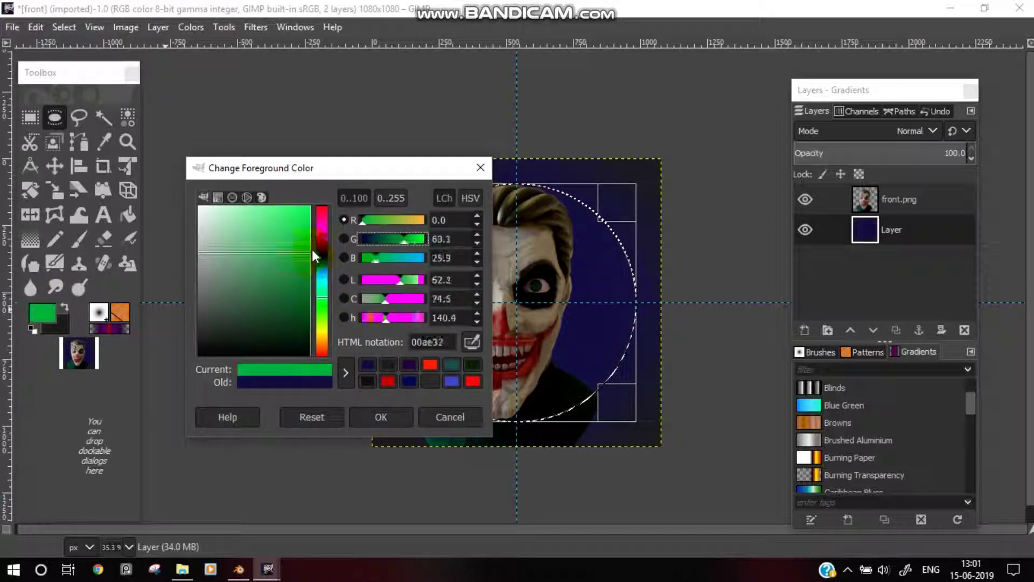
left_click_drag(306, 322, 311, 233)
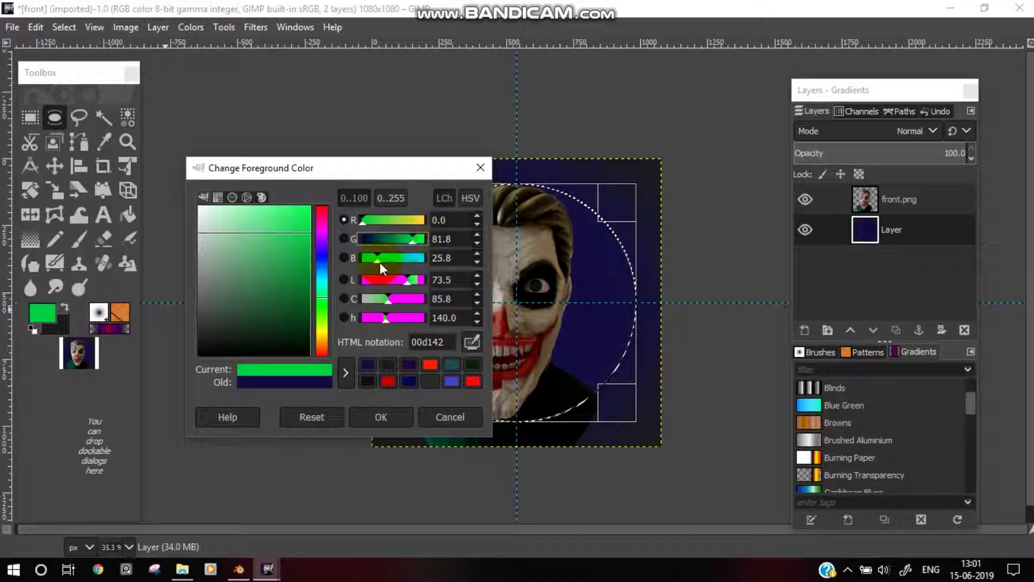
mouse_move(377, 260)
left_mouse_down()
mouse_move(395, 266)
mouse_move(374, 265)
mouse_move(387, 272)
left_mouse_up()
left_click(380, 416)
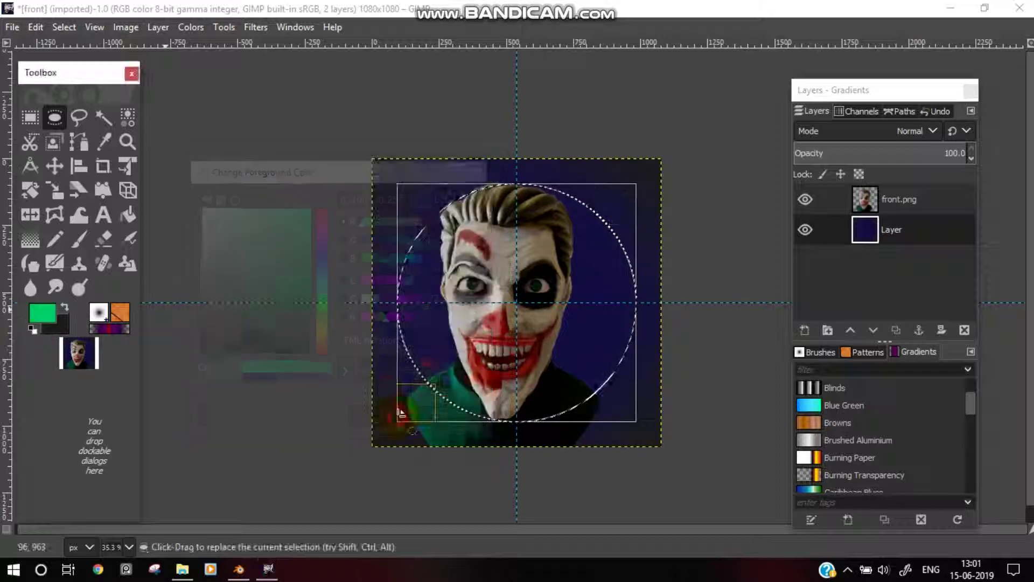
Fill the circle with the green foreground colour and clear the selection.
left_click(64, 26)
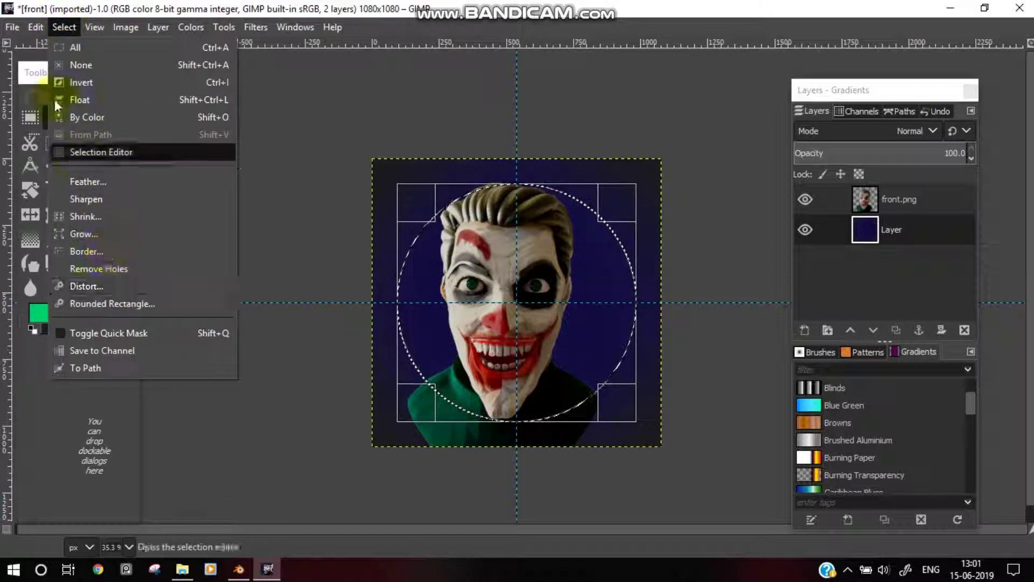
left_click(84, 293)
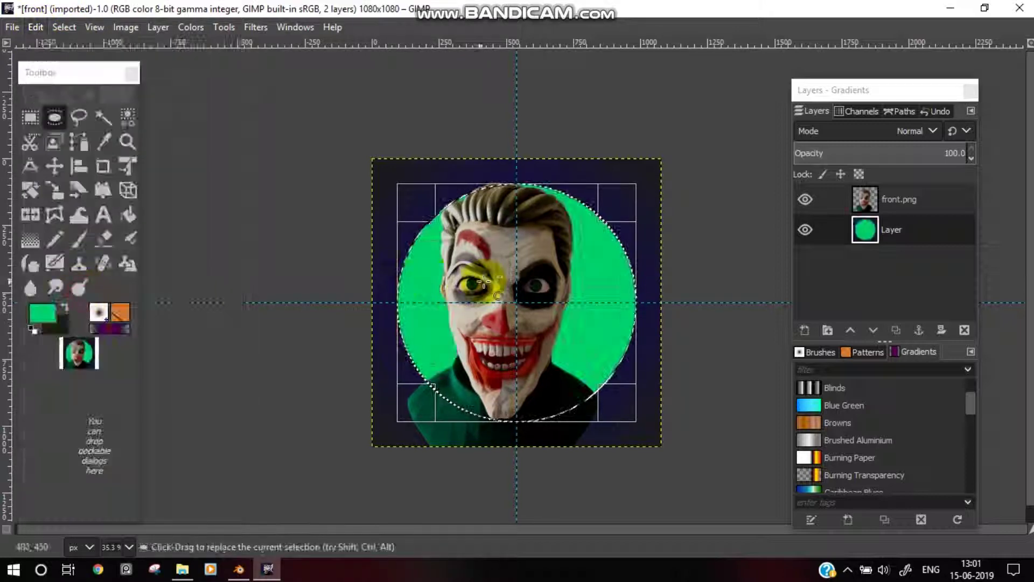
scroll(476, 287, "up", 3)
left_click(64, 27)
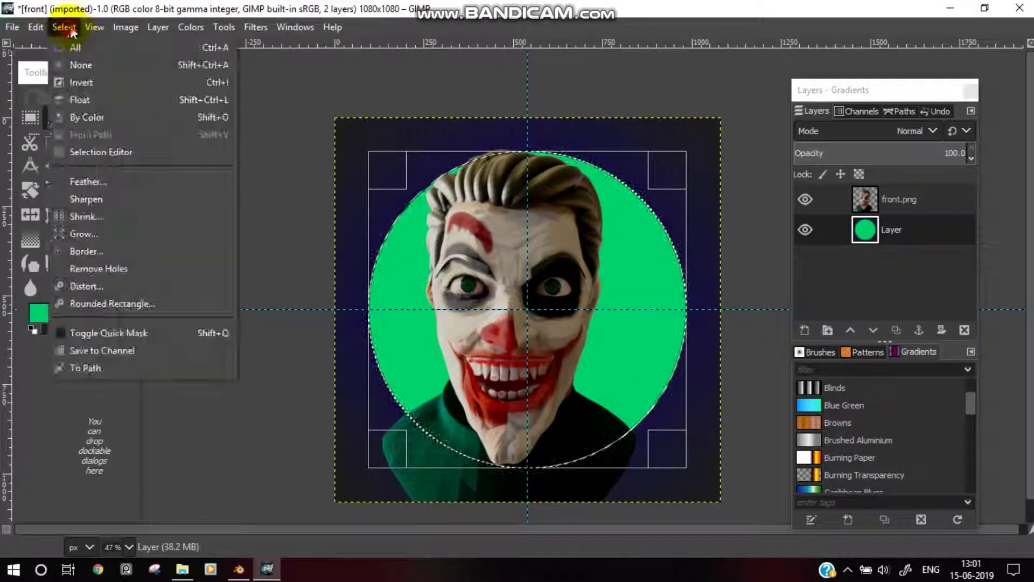
left_click(78, 63)
right_click(414, 136)
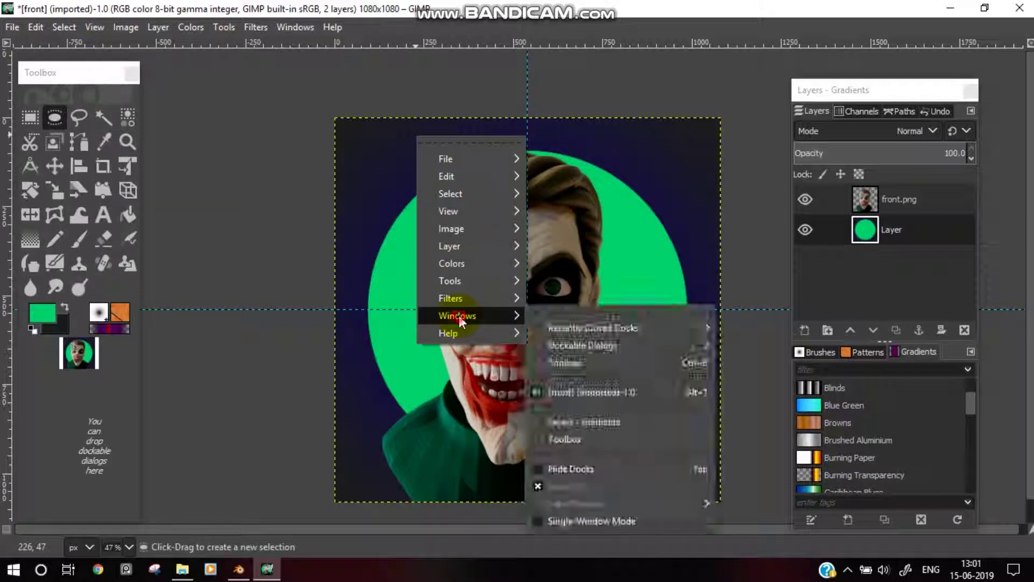
mouse_move(582, 267)
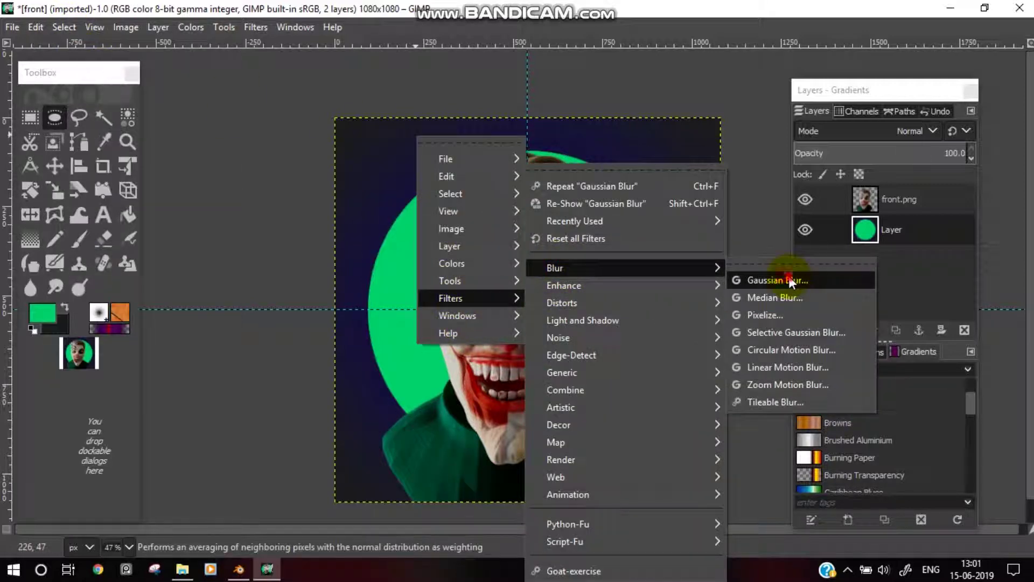
Apply a strong Gaussian Blur of size about 88 to the green circle.
left_click(767, 280)
left_click_drag(682, 185, 698, 216)
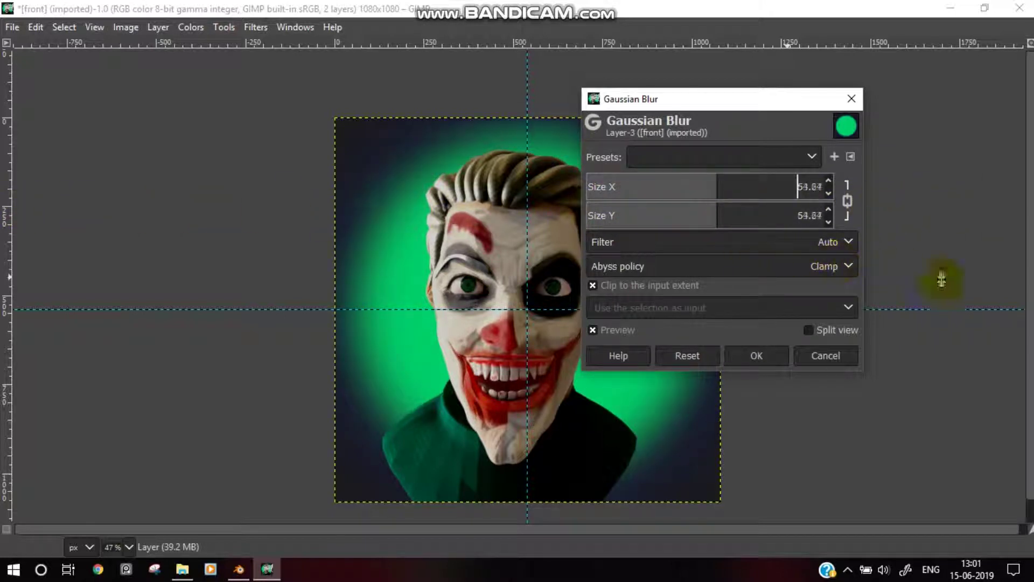
mouse_move(941, 278)
left_mouse_down()
mouse_move(824, 307)
mouse_move(611, 329)
left_mouse_up()
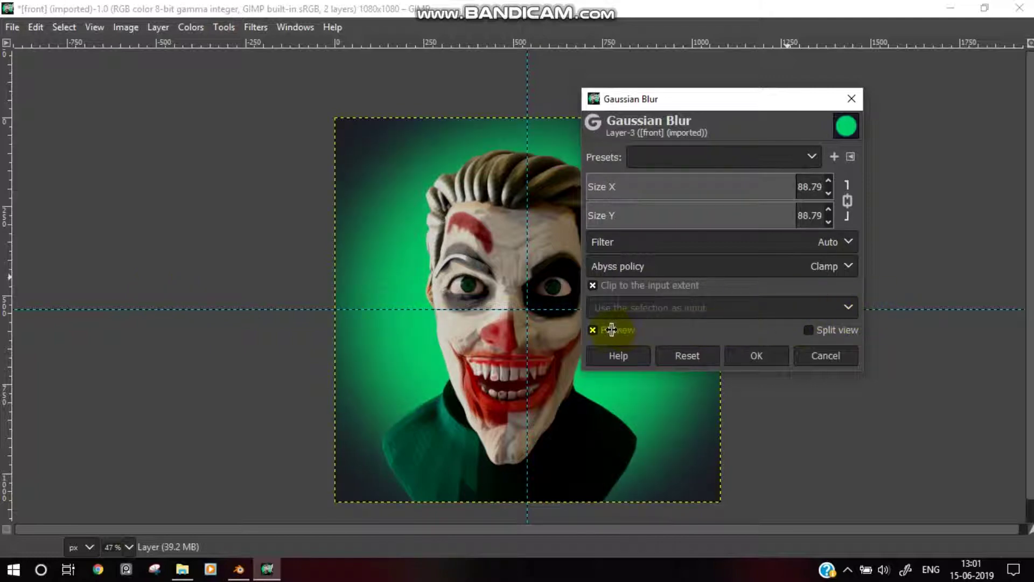
left_click(759, 356)
scroll(569, 292, "up", 1, "ctrl")
scroll(598, 340, "up", 1, "ctrl")
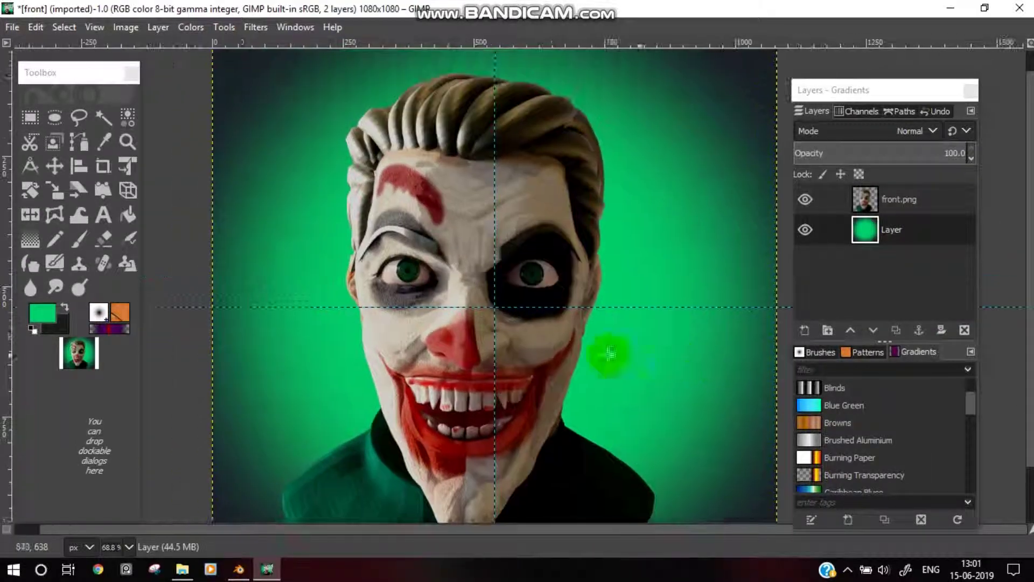
scroll(517, 319, "up", 1, "ctrl")
scroll(495, 333, "up", 1, "ctrl")
scroll(496, 332, "down", 1, "ctrl")
scroll(358, 312, "down", 2, "ctrl")
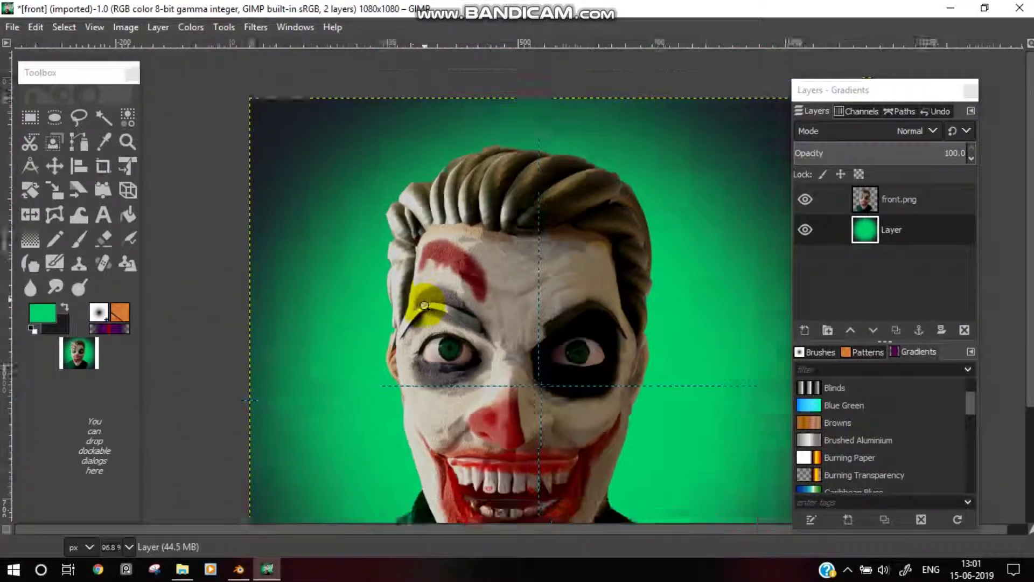
scroll(308, 222, "down", 1, "ctrl")
scroll(534, 159, "down", 2, "ctrl")
right_click(433, 194)
mouse_move(467, 350)
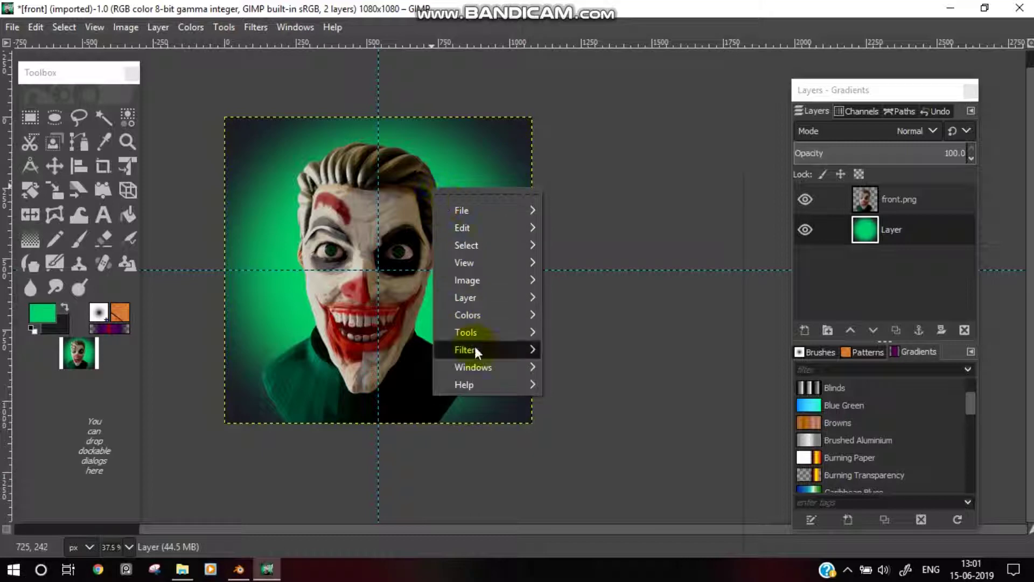
mouse_move(598, 320)
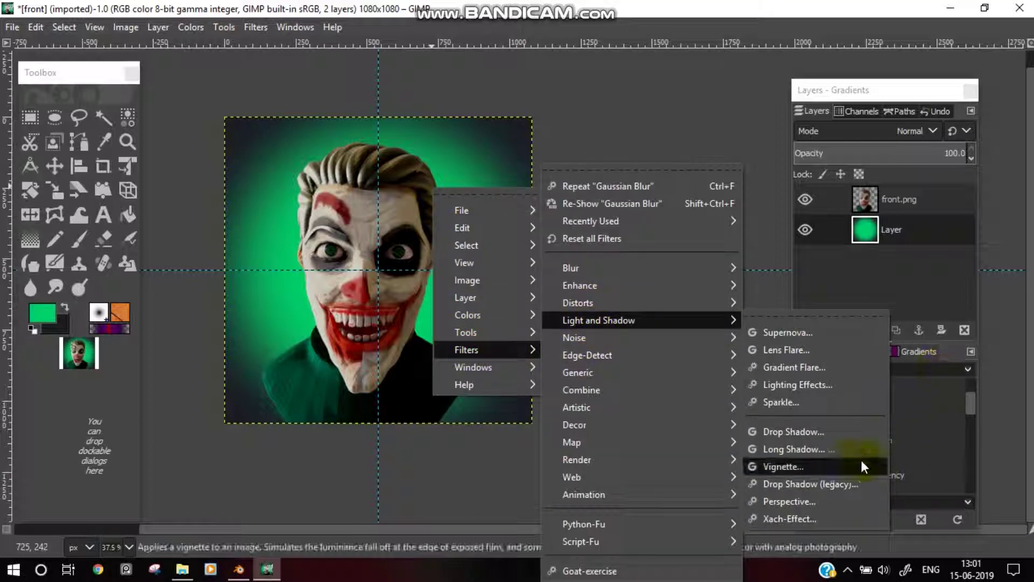
Apply a Vignette with an enlarged radius, then select the front.png bust layer.
left_click(861, 462)
mouse_move(684, 240)
left_mouse_down()
mouse_move(797, 254)
mouse_move(810, 265)
mouse_move(1000, 272)
mouse_move(74, 272)
mouse_move(116, 277)
mouse_move(61, 290)
left_mouse_up()
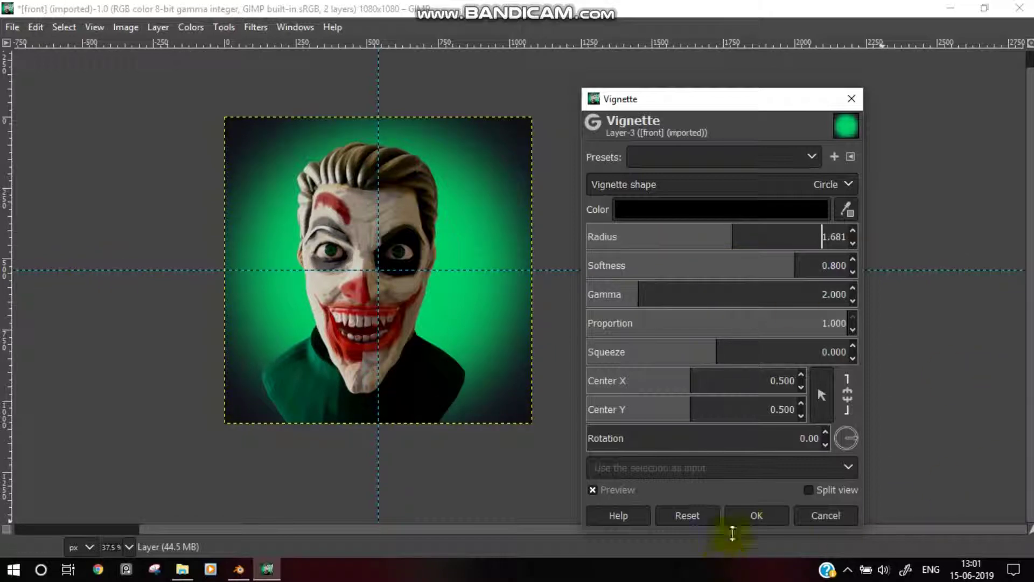
left_click(744, 523)
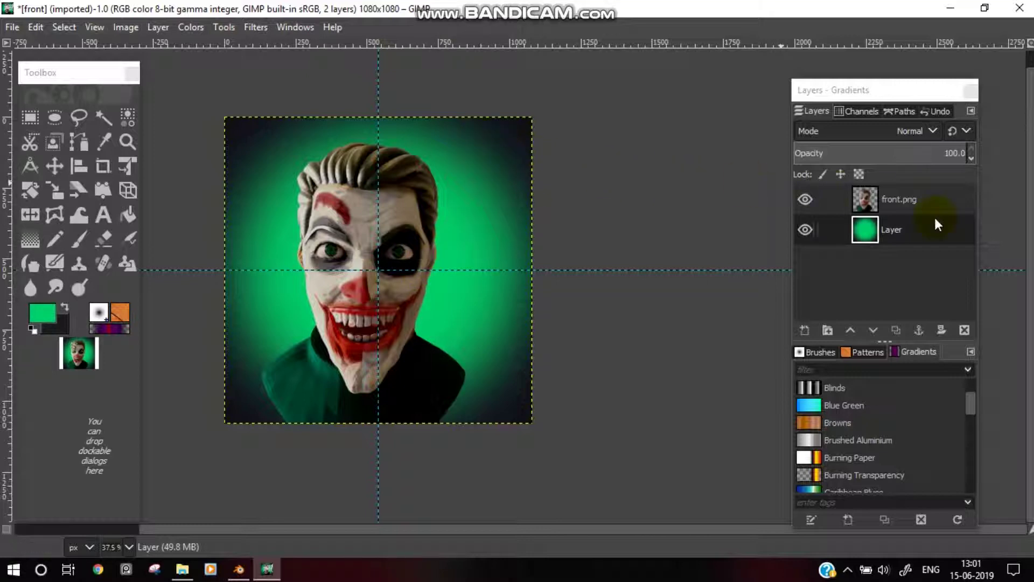
left_click(905, 202)
Apply Brightness-Contrast with contrast 8 and brightness -4, checking the result in split view.
right_click(427, 172)
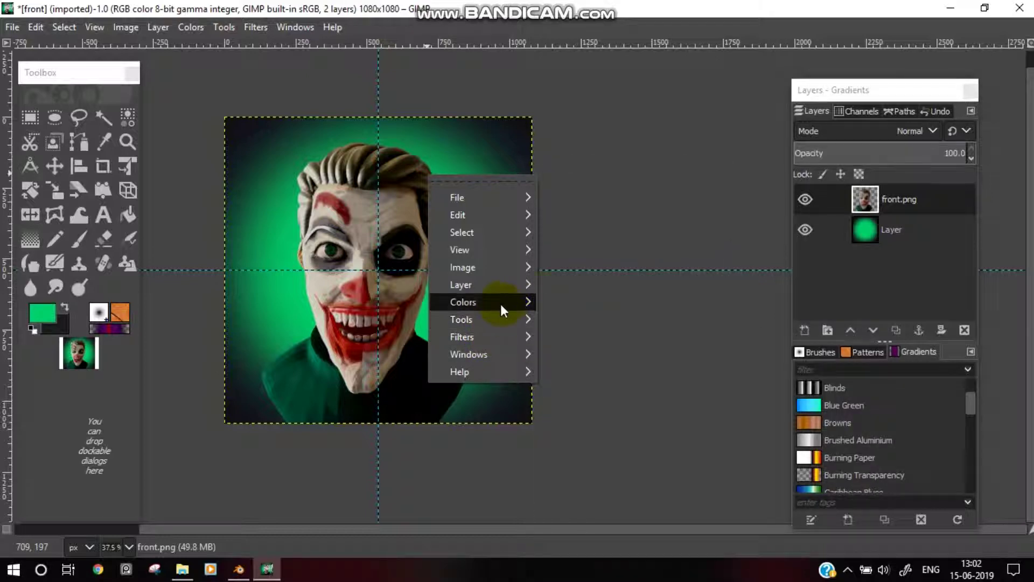
mouse_move(463, 301)
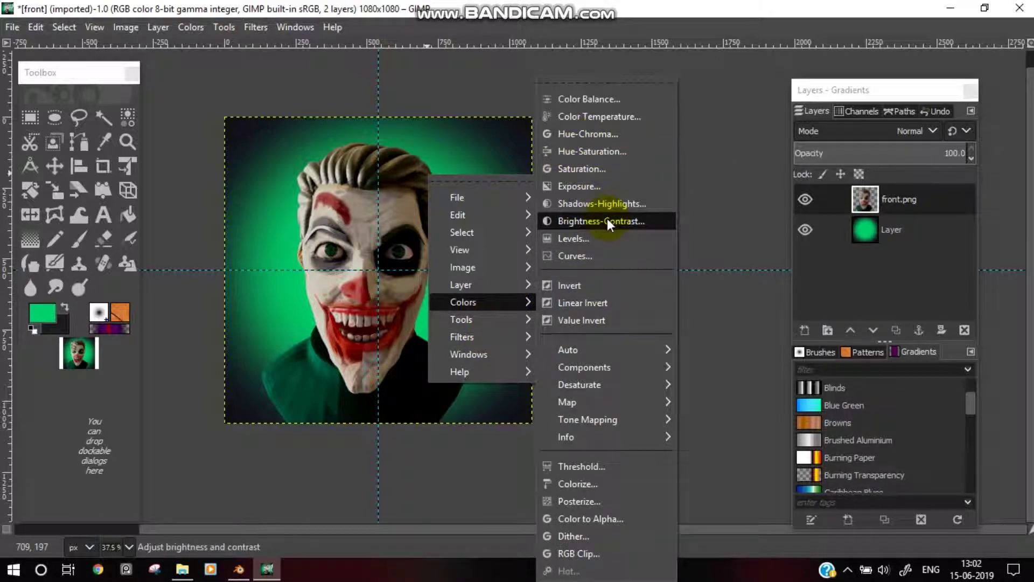
left_click(607, 217)
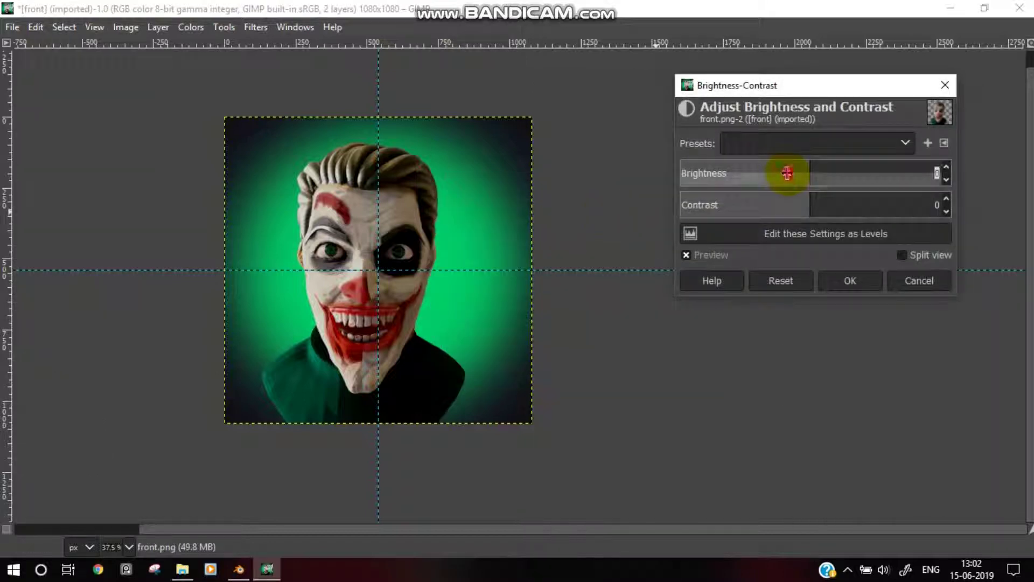
left_click_drag(787, 173, 797, 169)
left_click(945, 198)
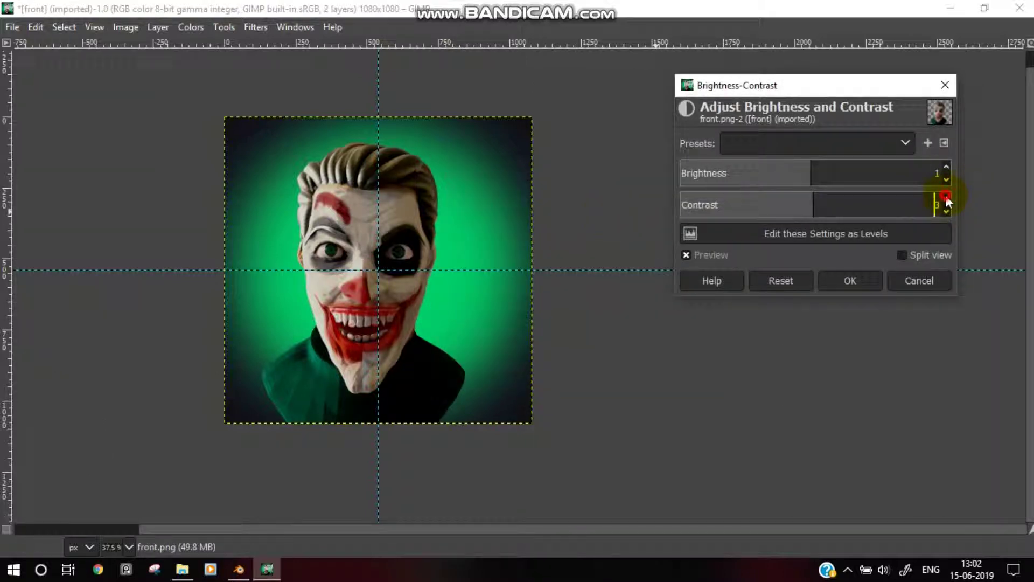
left_click(945, 198)
left_click(946, 198)
left_click(946, 198)
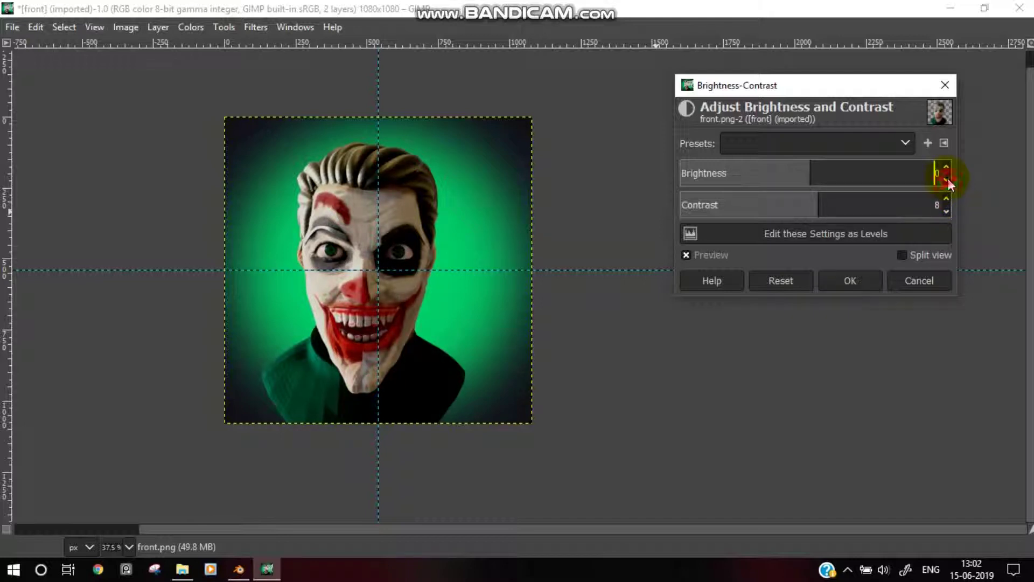
left_click(947, 178)
left_click(945, 179)
left_click(946, 179)
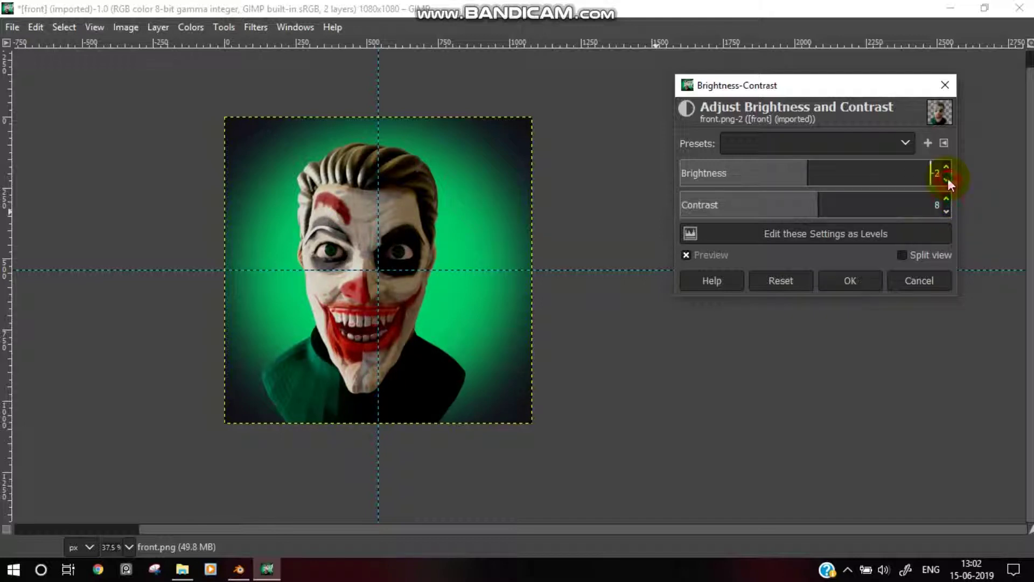
left_click(902, 256)
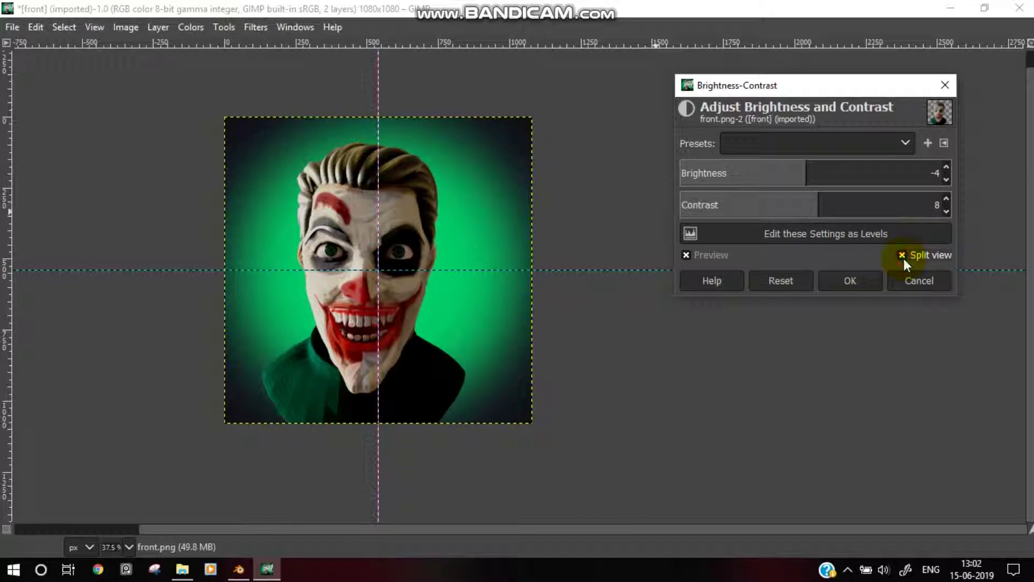
left_click(858, 281)
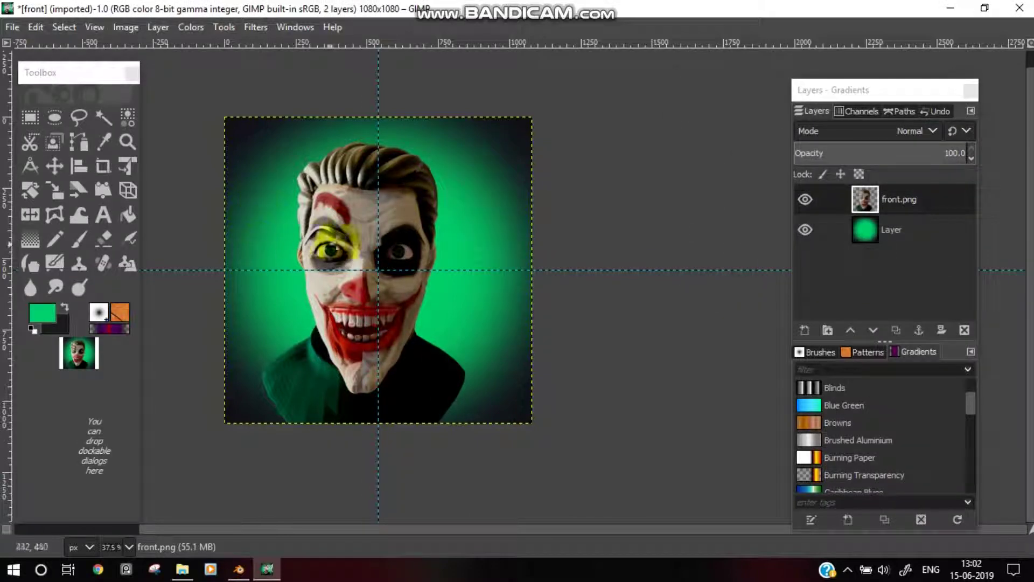
Export the joker composition as frontYT.png, accepting the PNG export options.
left_click(22, 30)
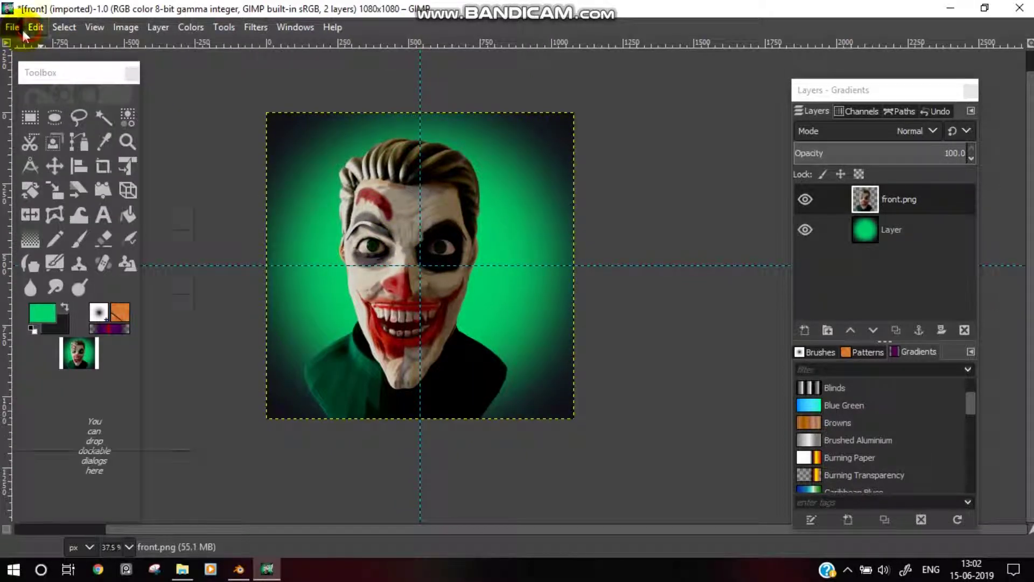
left_click(18, 30)
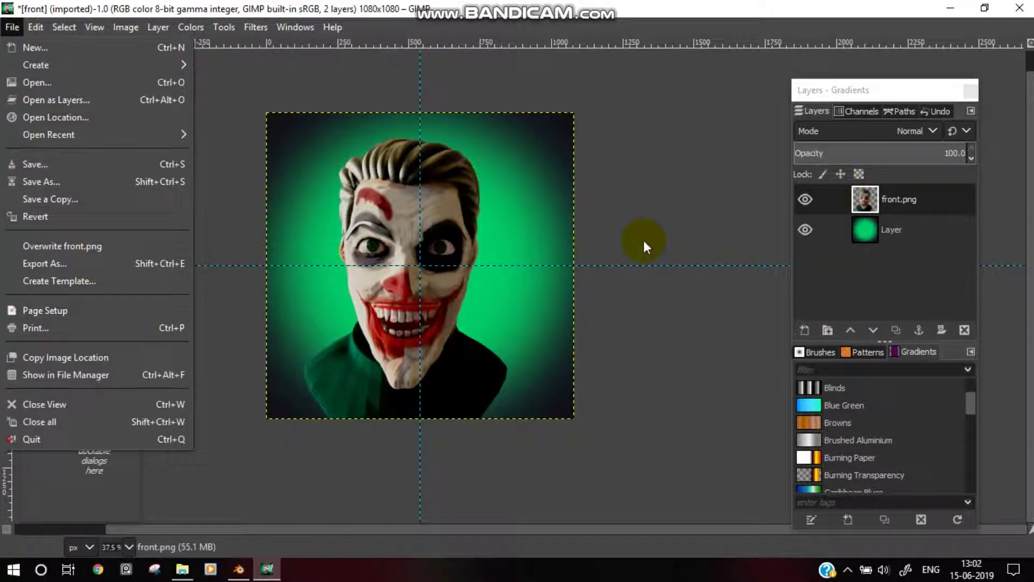
left_click(496, 168)
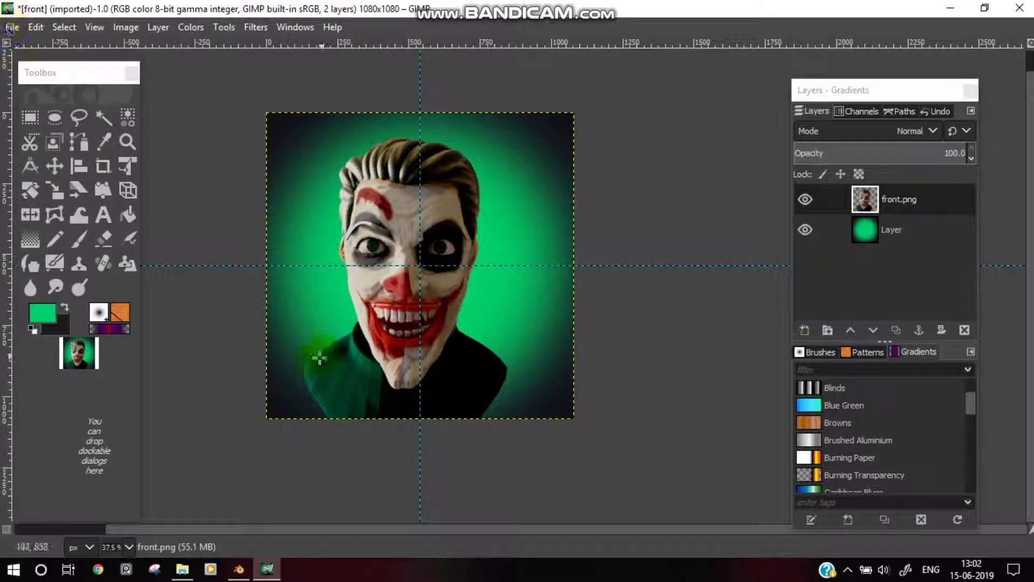
scroll(399, 396, "up", 3, "ctrl")
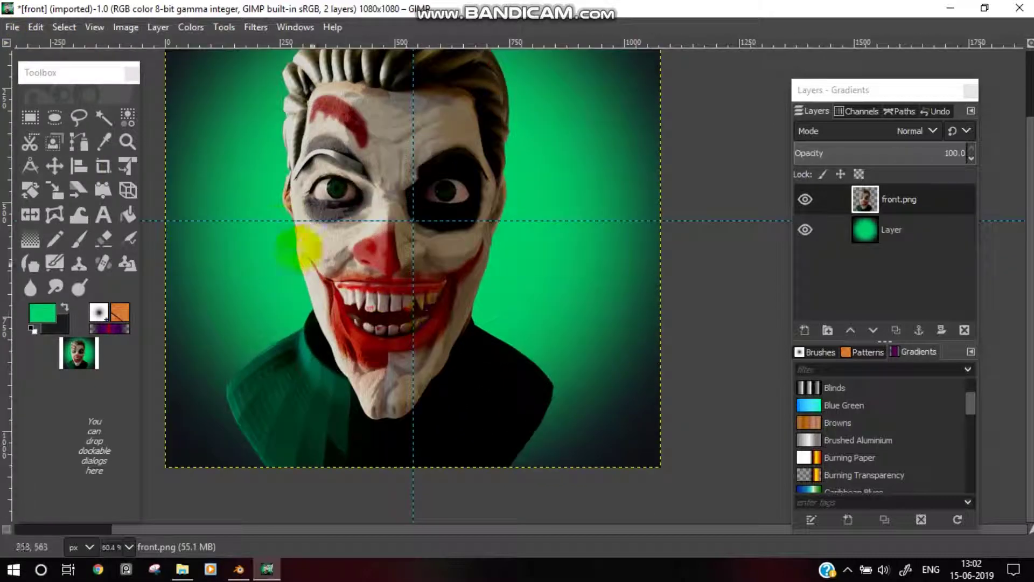
left_click(12, 26)
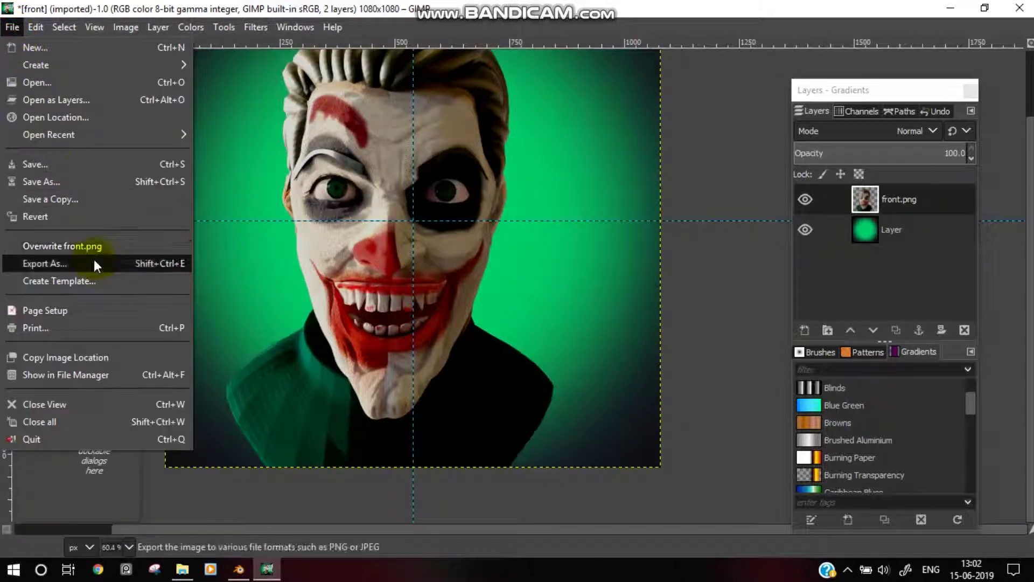
left_click(94, 262)
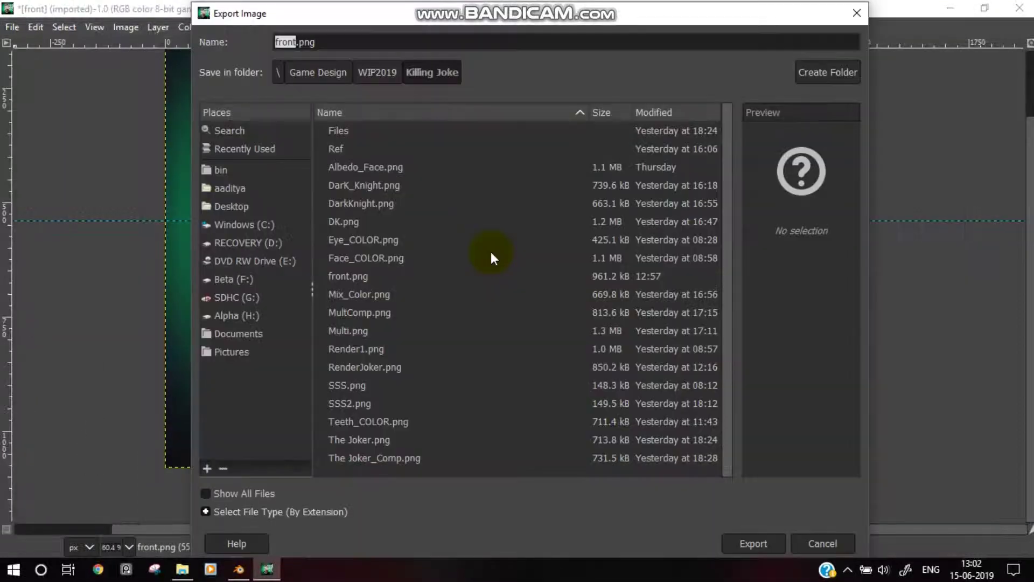
key("Right")
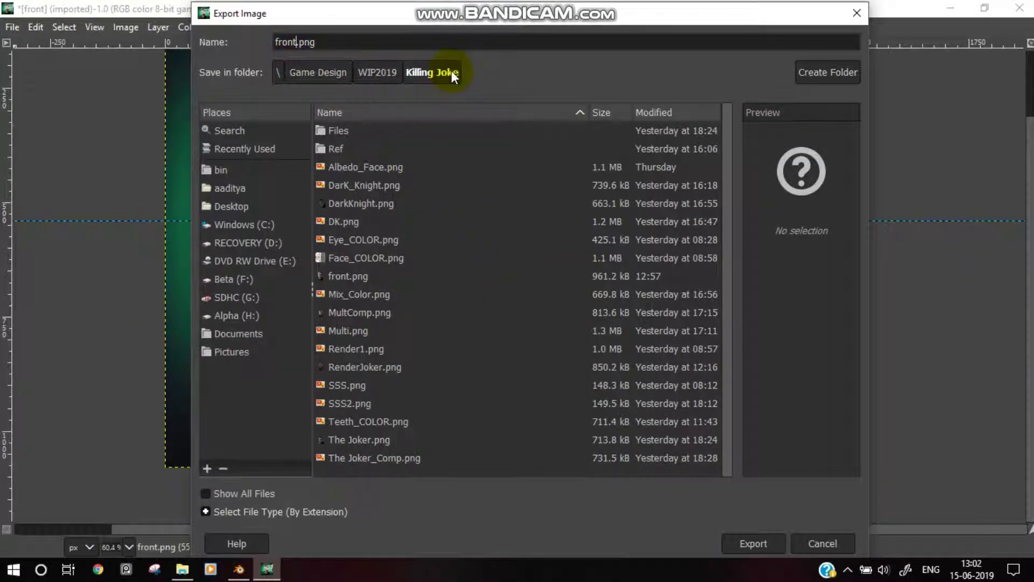
type("YT")
left_click(732, 549)
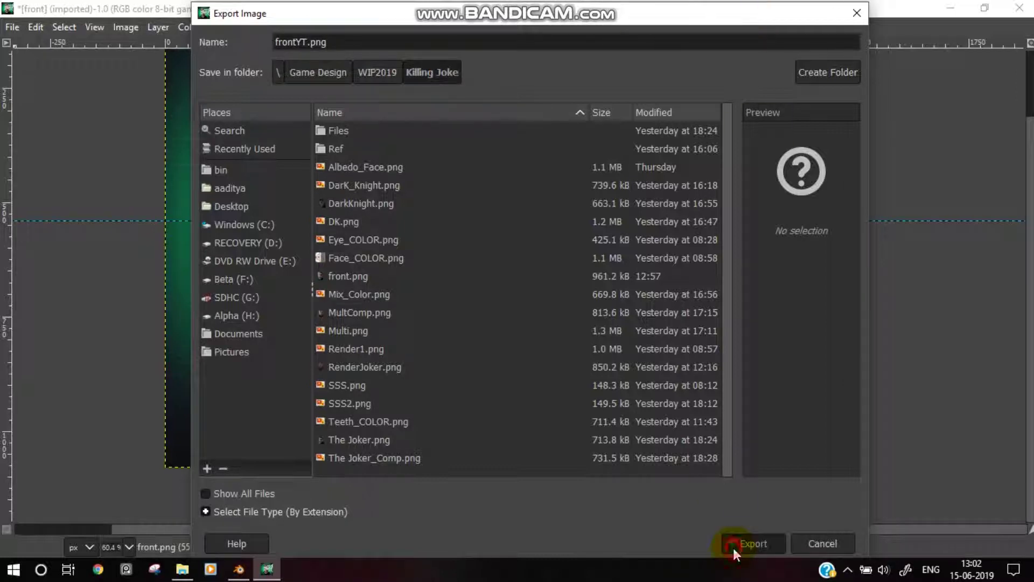
left_click(556, 461)
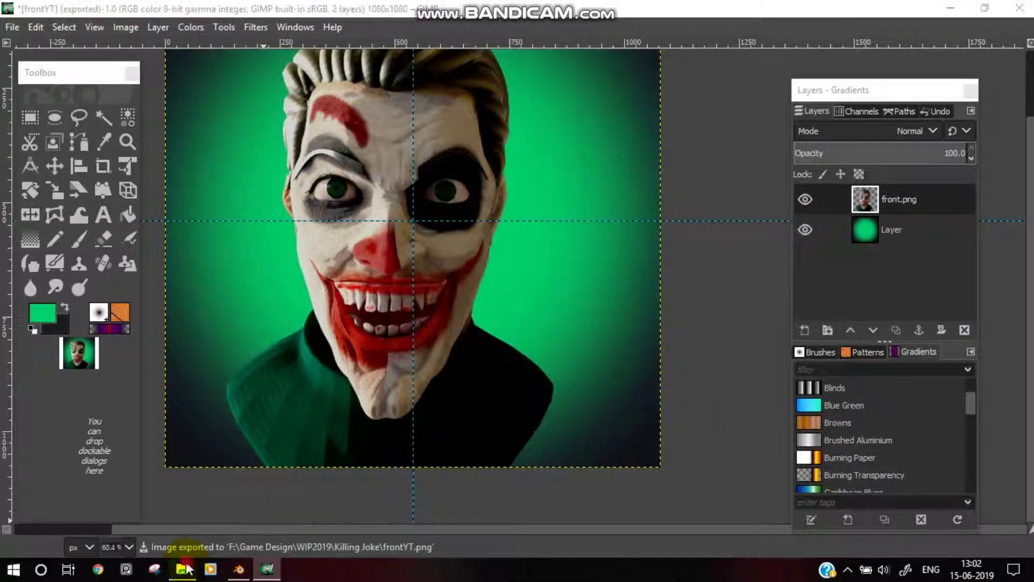
Open frontYT in Windows Photo Viewer and compare it with the original front image.
left_click(182, 569)
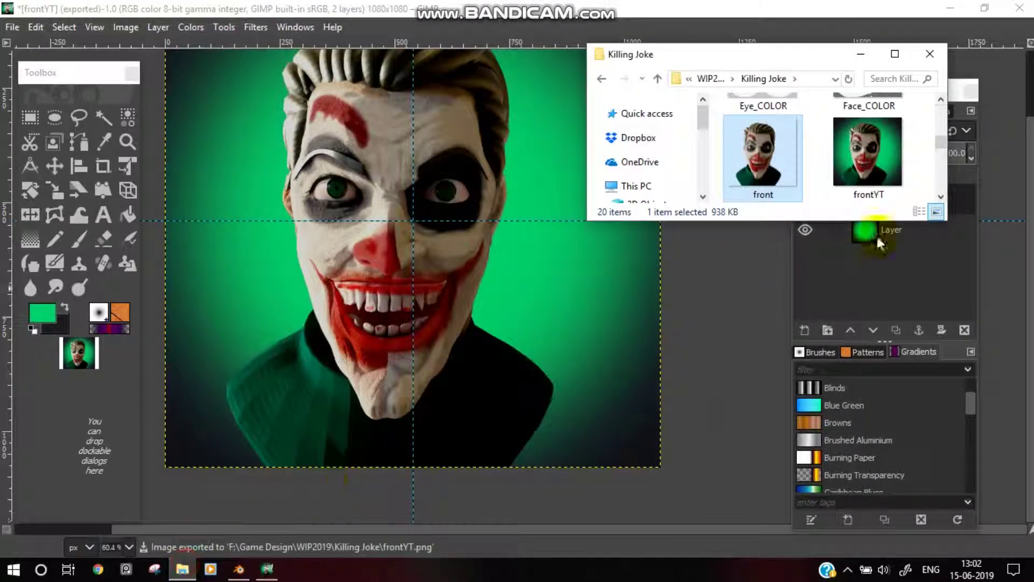
left_click(861, 166)
double_click(860, 160)
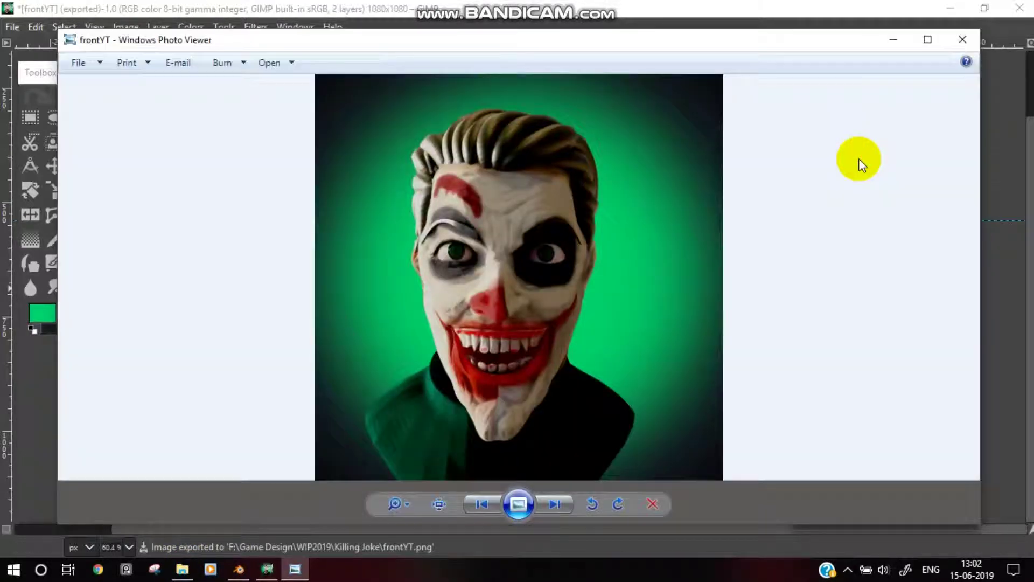
key("Left")
key("Right")
key("Left")
key("Right")
key("Left")
key("Right")
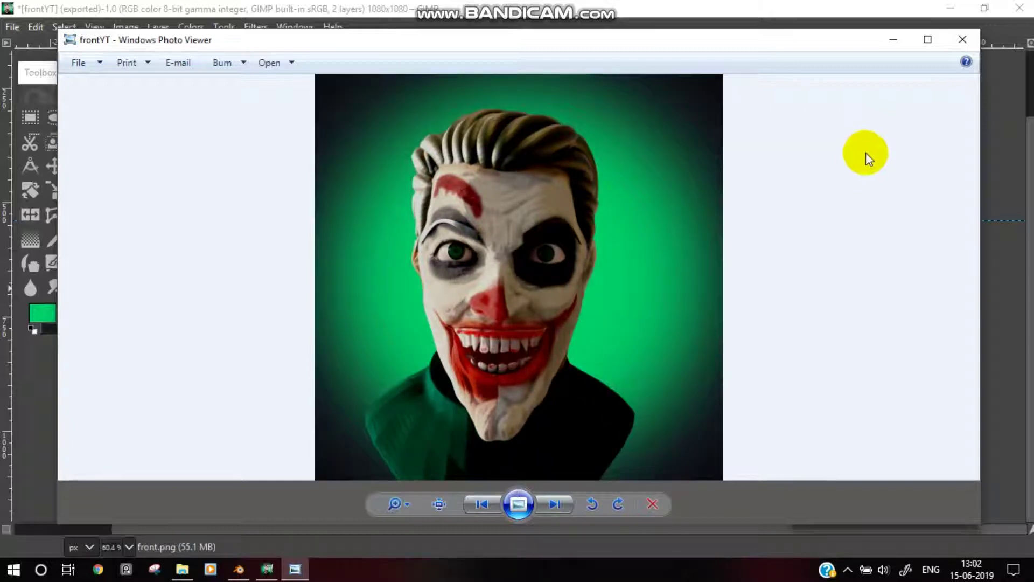
scroll(596, 143, "up", 1)
scroll(601, 141, "down", 1)
Browse the folder's other images, including The Joker renders and the DarkKnight image.
key("Right")
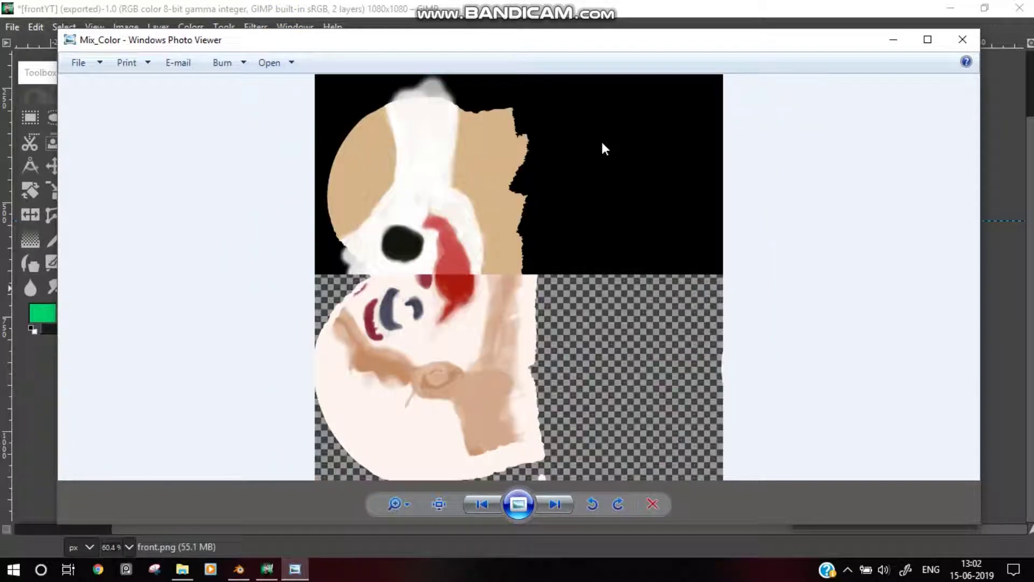
key("Right")
key("Right")
key("Right")
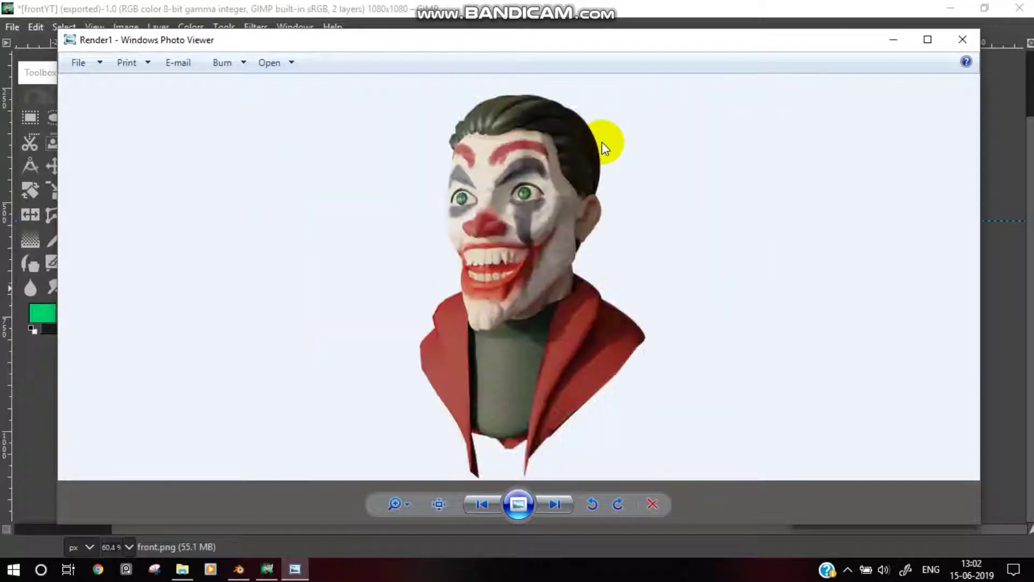
key("Right")
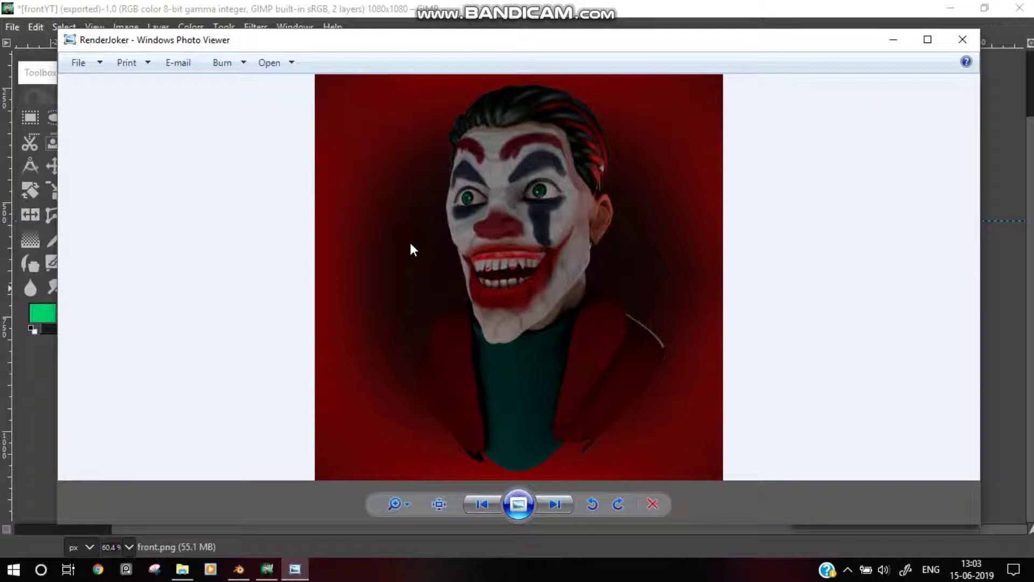
key("Right")
key("Right")
key("Right")
key("Right")
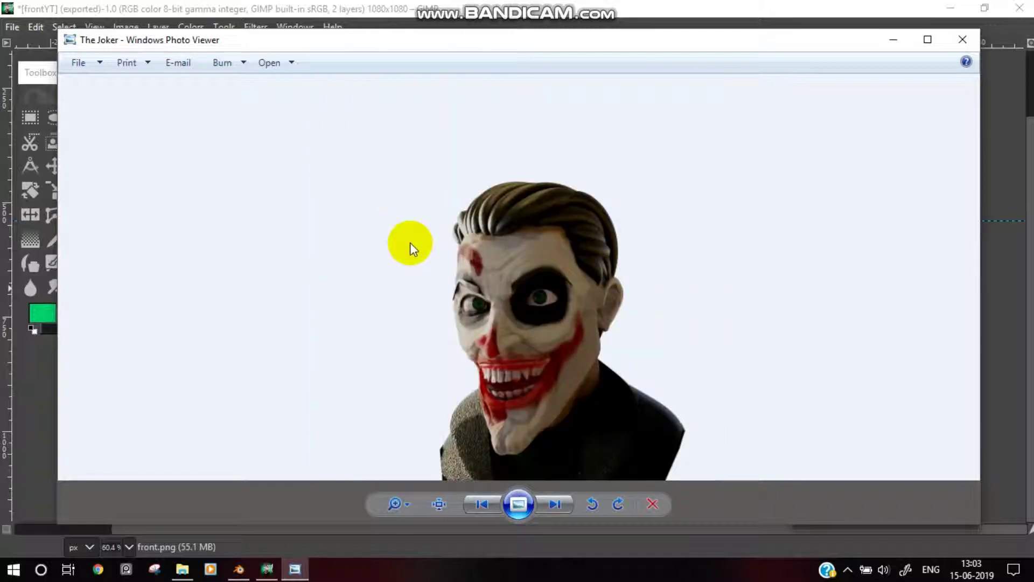
key("Right")
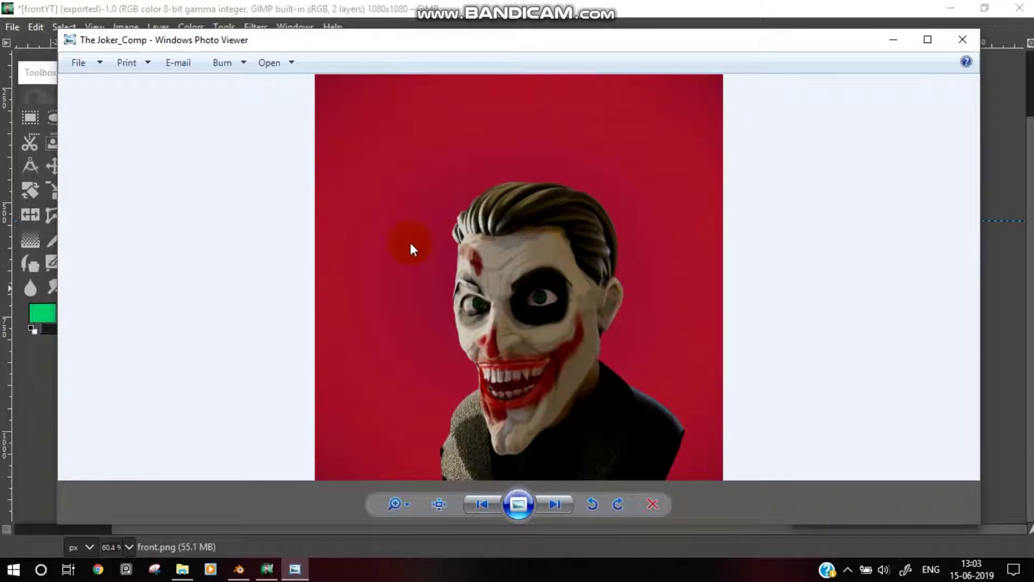
key("Right")
key("Right")
key("Right")
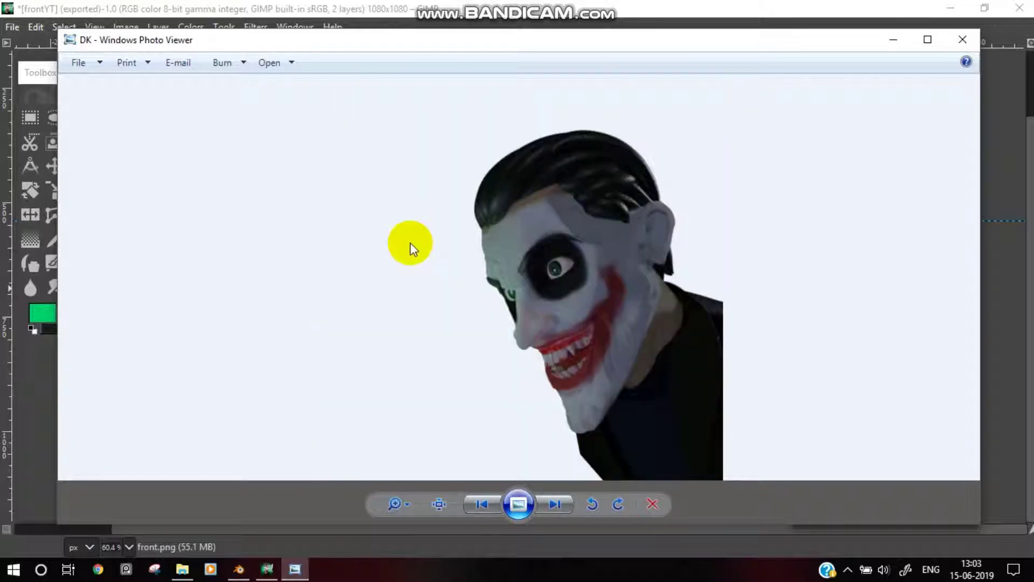
key("Right")
left_click(409, 242)
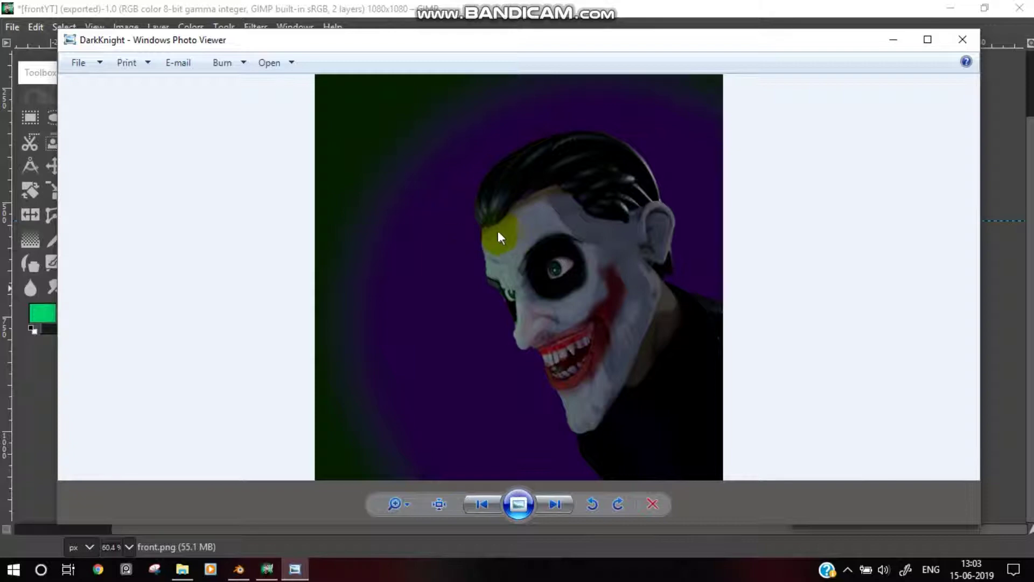
left_click(571, 502)
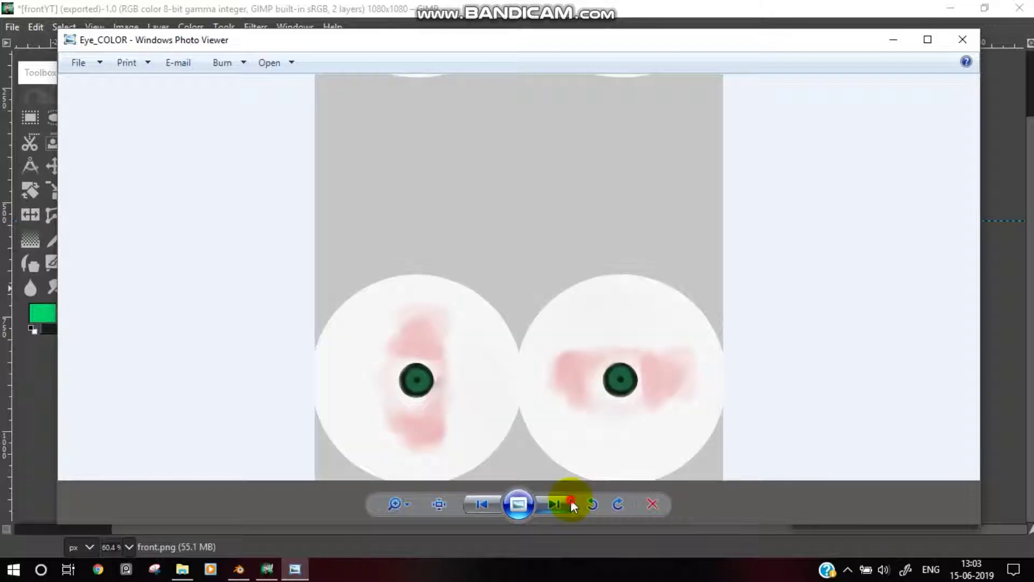
Advance to the frontYT joker image and maximize the Photo Viewer window.
left_click(570, 501)
scroll(630, 364, "up", 2)
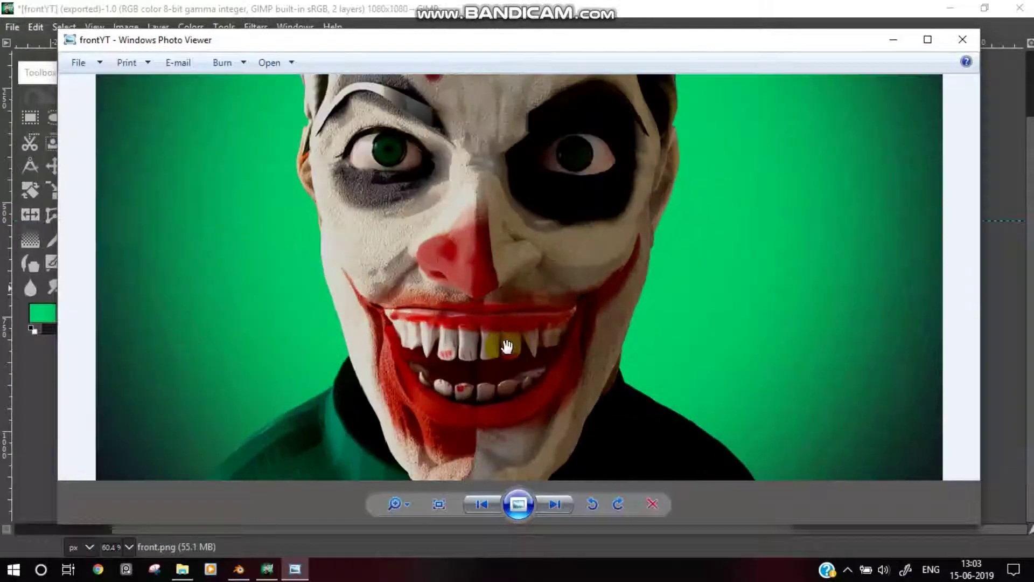
scroll(728, 202, "down", 2)
left_click(928, 39)
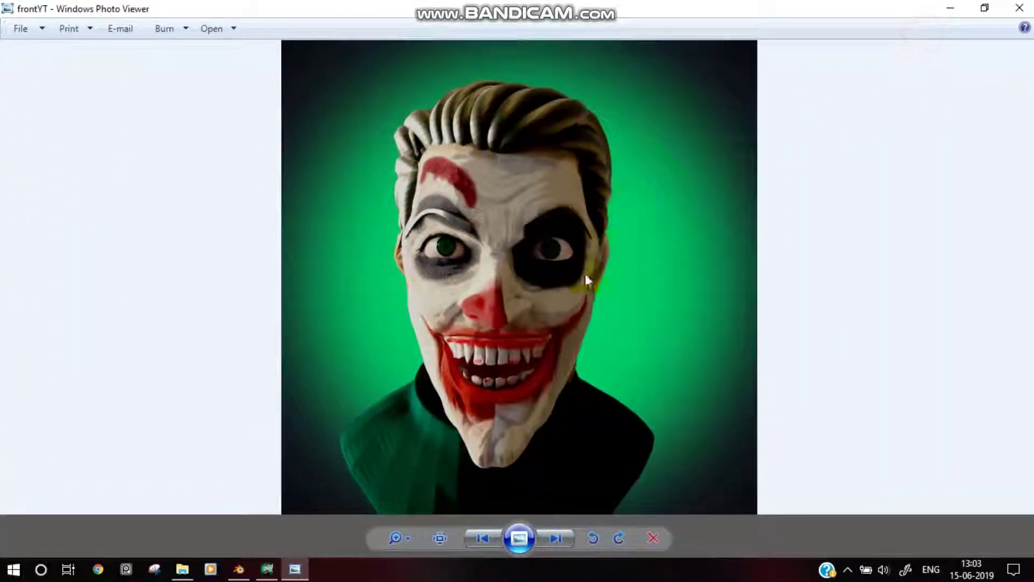
scroll(566, 276, "up", 2)
scroll(491, 239, "up", 1)
scroll(462, 197, "down", 1)
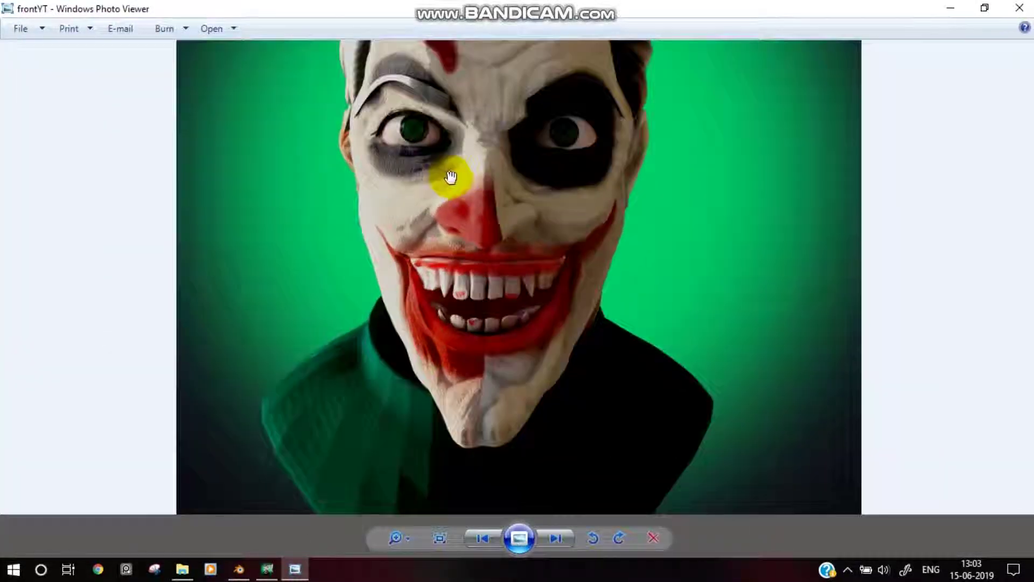
scroll(450, 173, "down", 1)
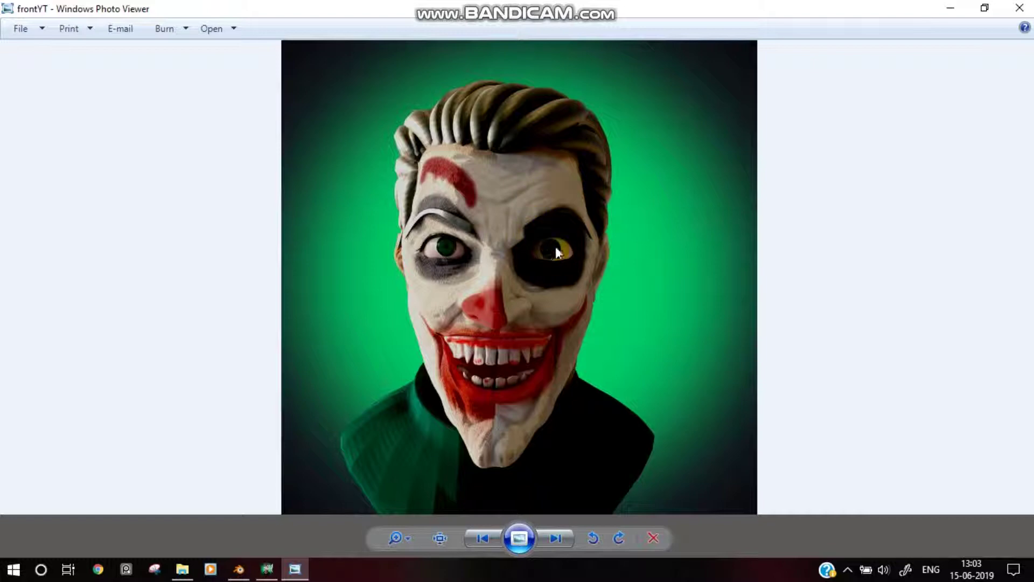